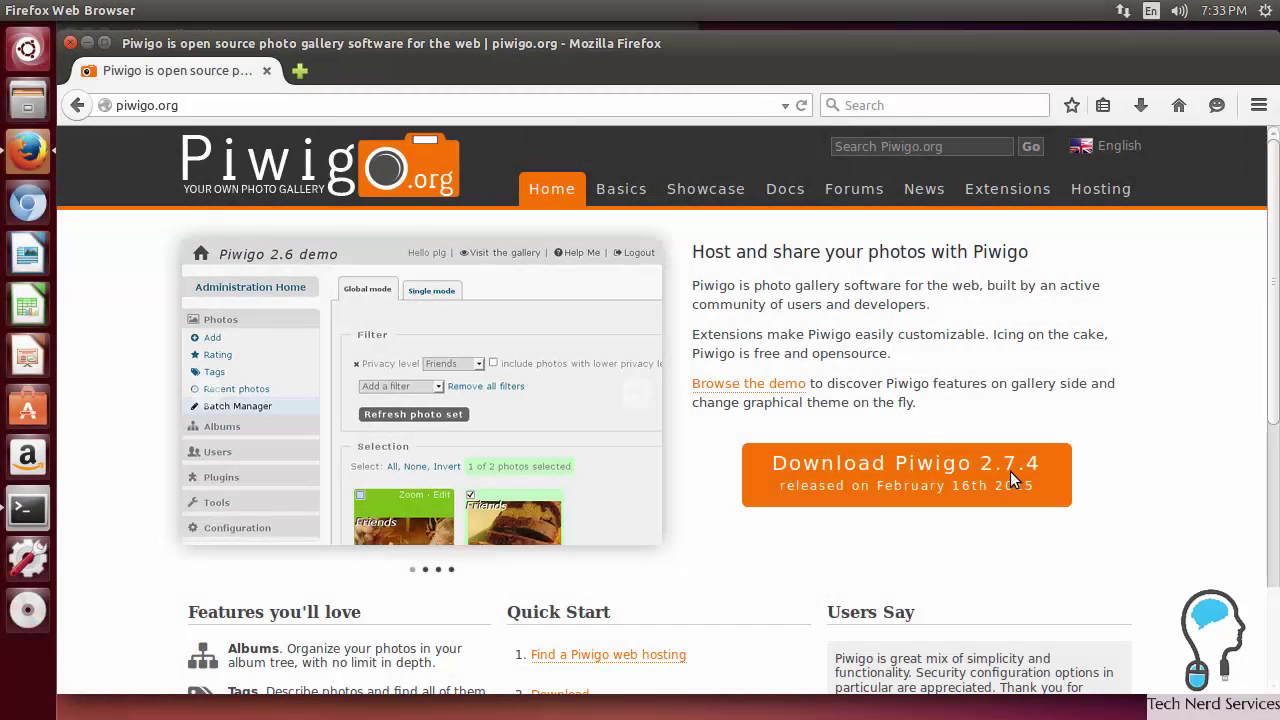
# Step: Read the Piwigo description and the rest of the piwigo.org home page
pyautogui.moveTo(692, 285); pyautogui.dragTo(982, 301)
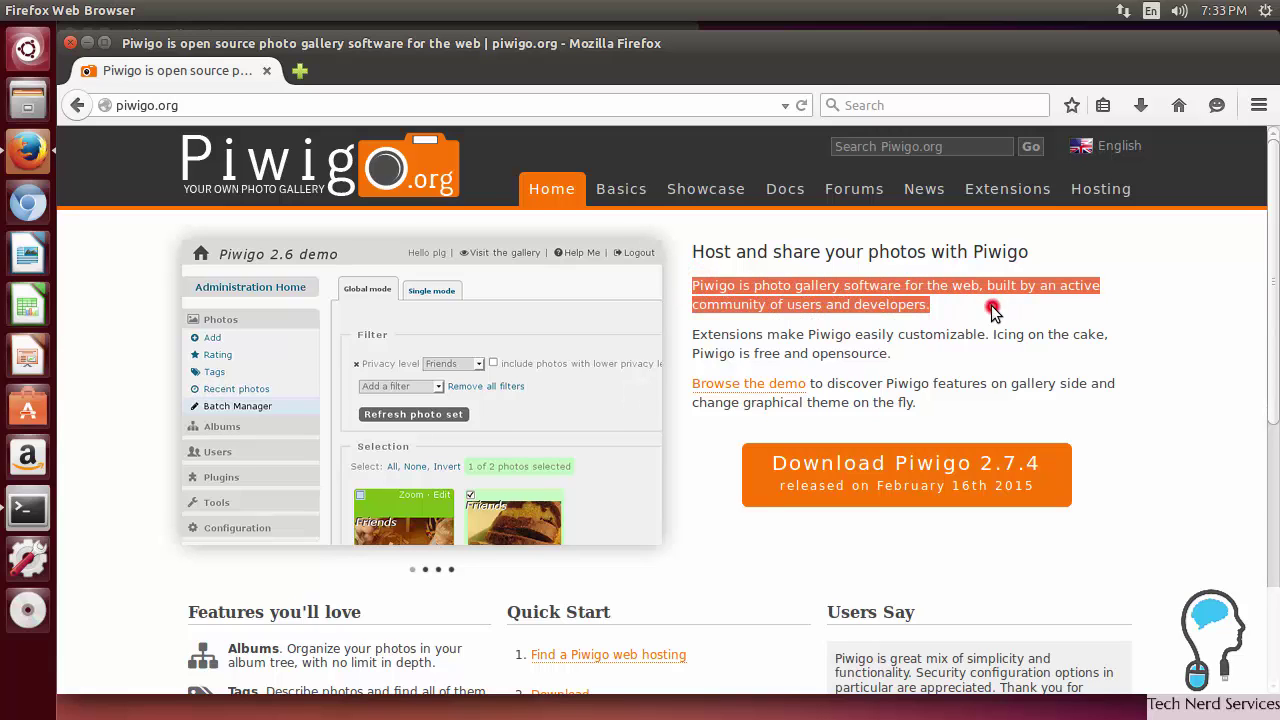
pyautogui.click(991, 305)
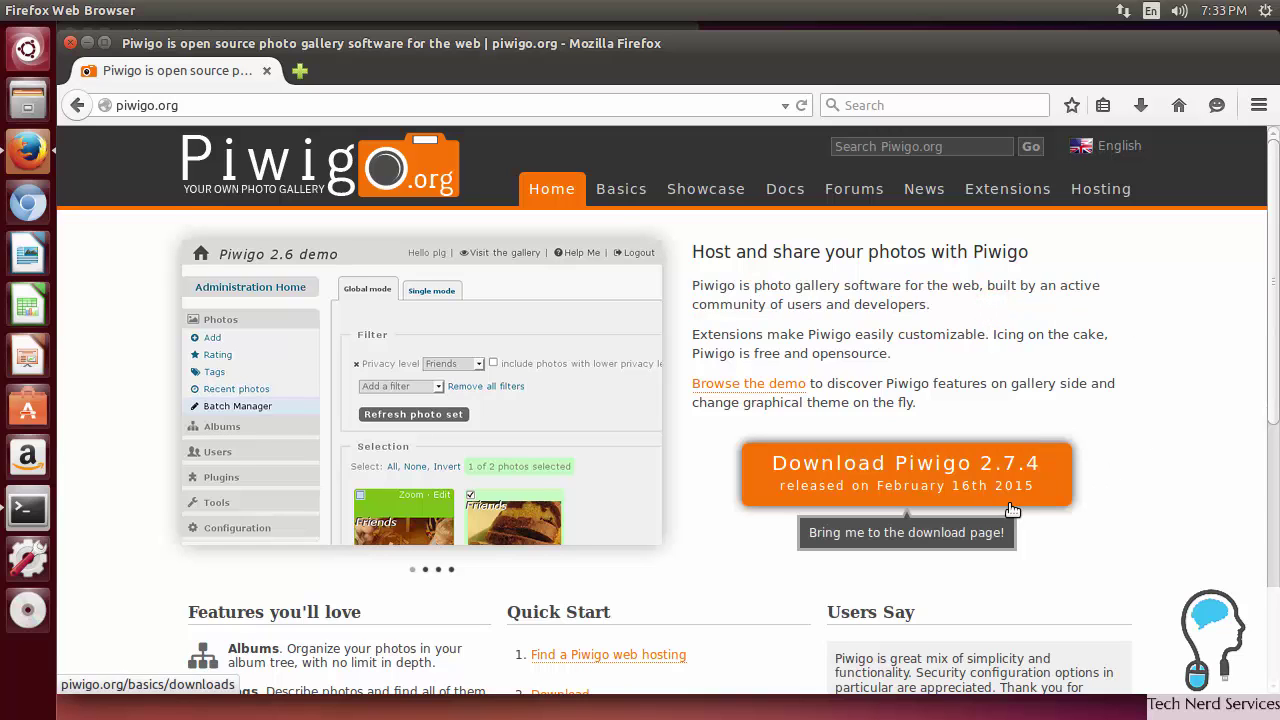
pyautogui.click(1197, 518)
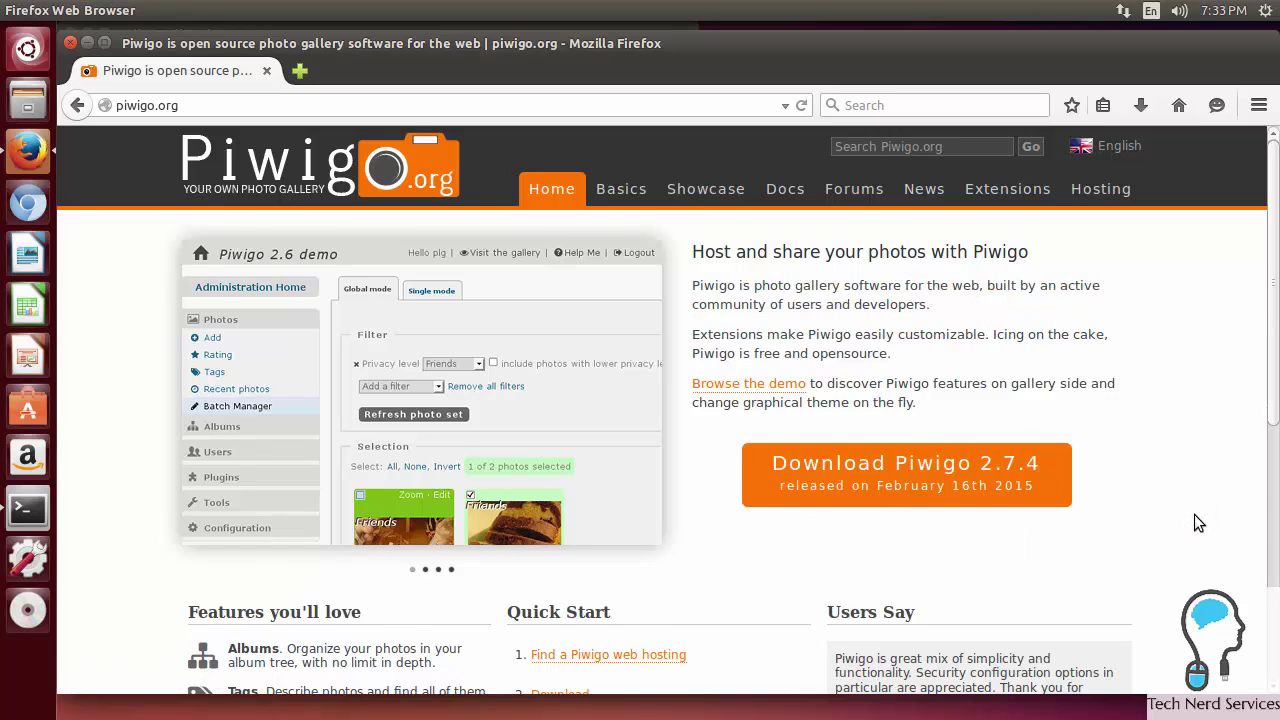
pyautogui.scroll(-4, 1194, 514)
pyautogui.scroll(-2, 1194, 514)
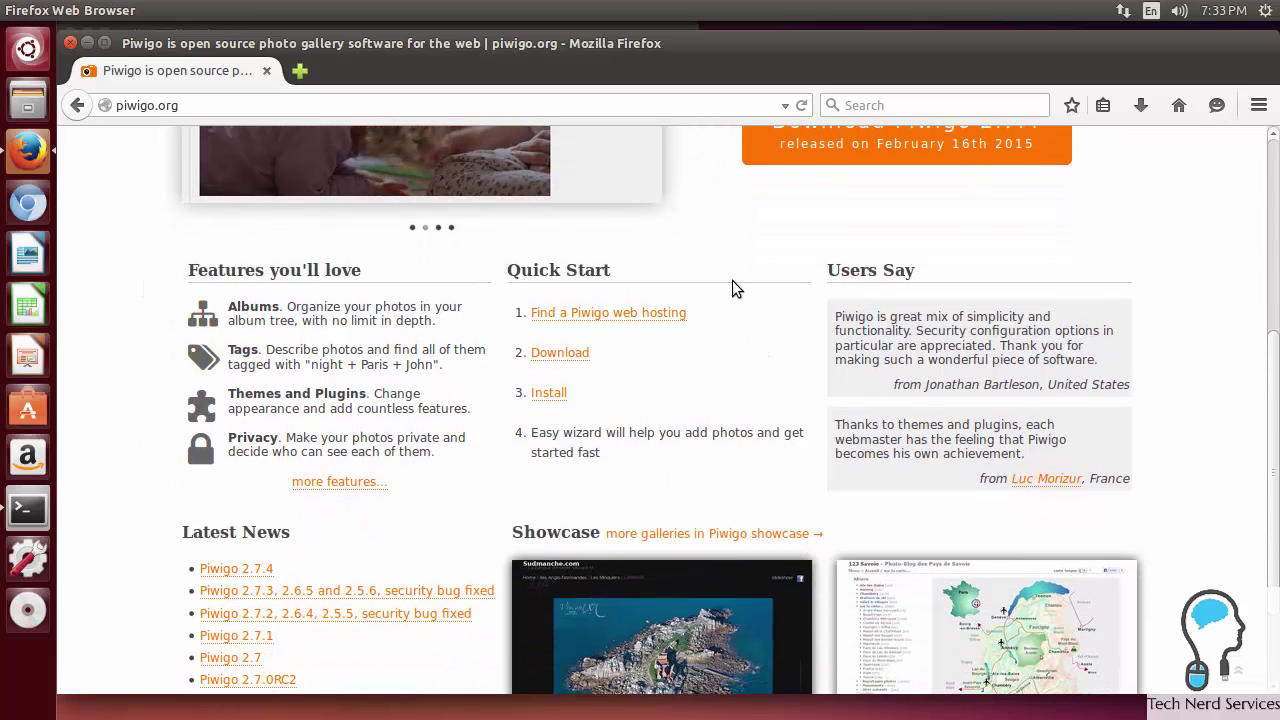
pyautogui.scroll(-2, 475, 455)
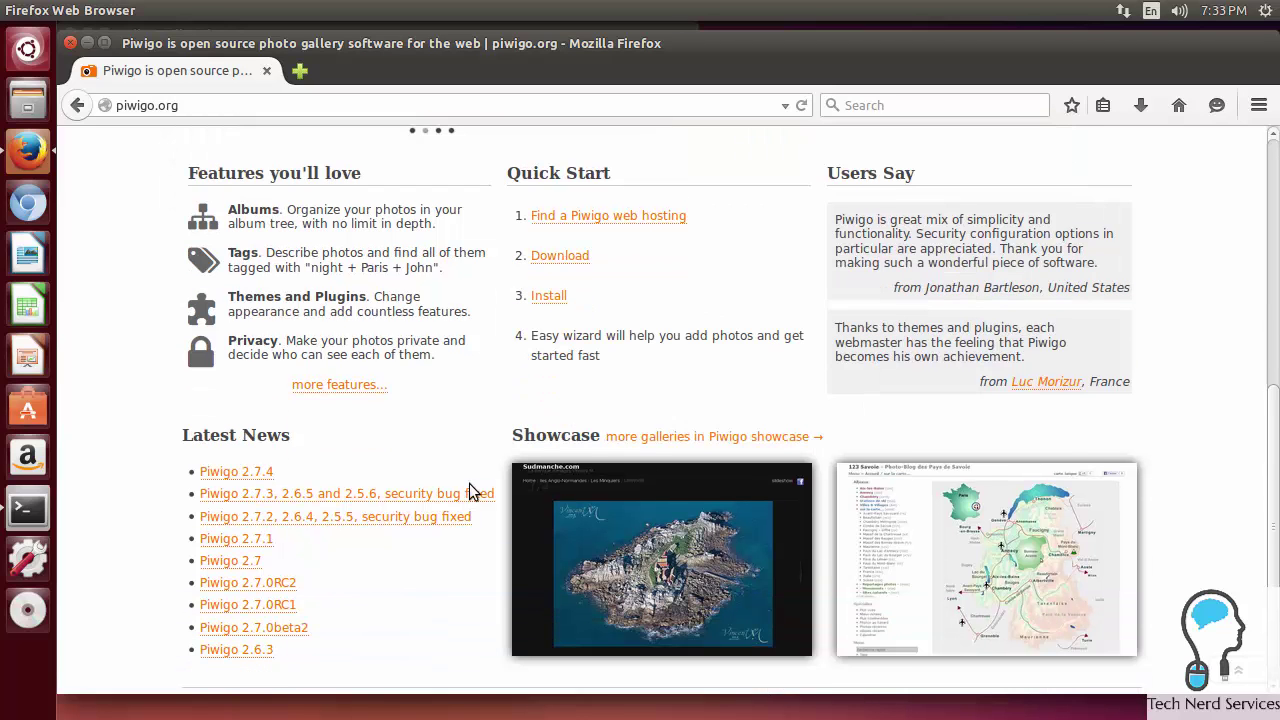
pyautogui.scroll(5, 1180, 510)
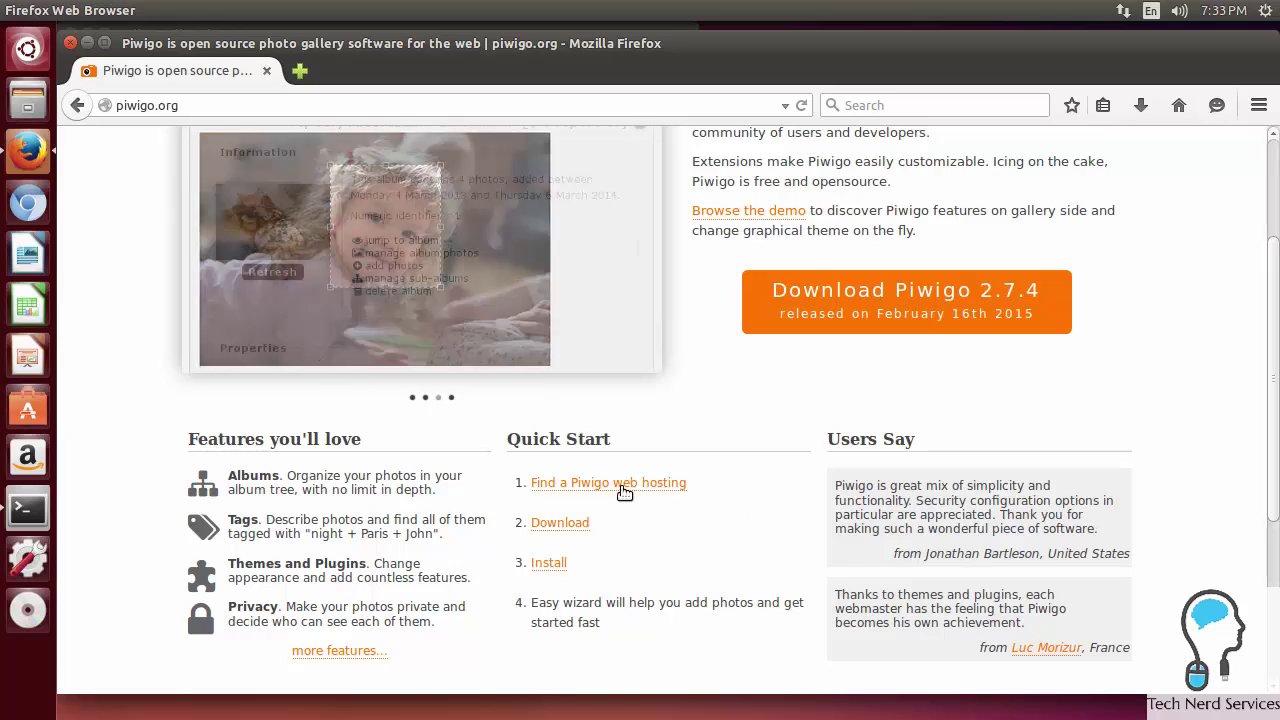
# Step: Download the piwigo-2.7.4.zip package and open it in Archive Manager
pyautogui.click(563, 523)
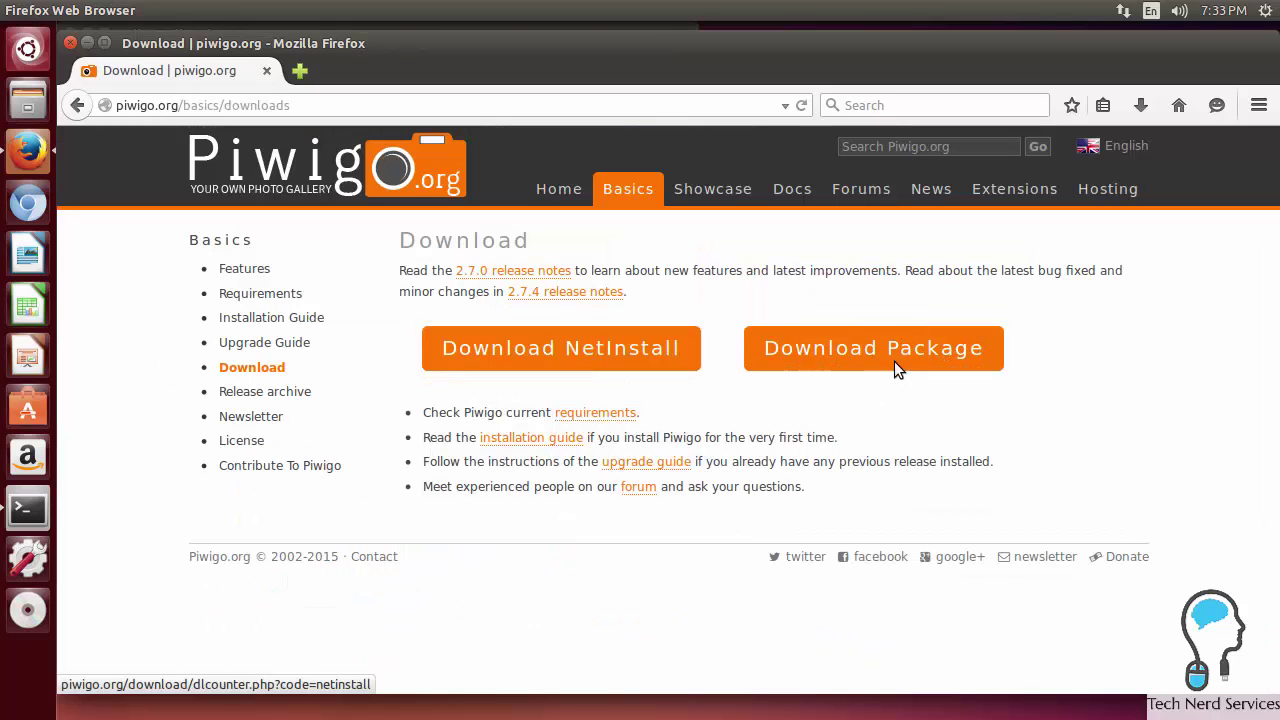
pyautogui.click(900, 360)
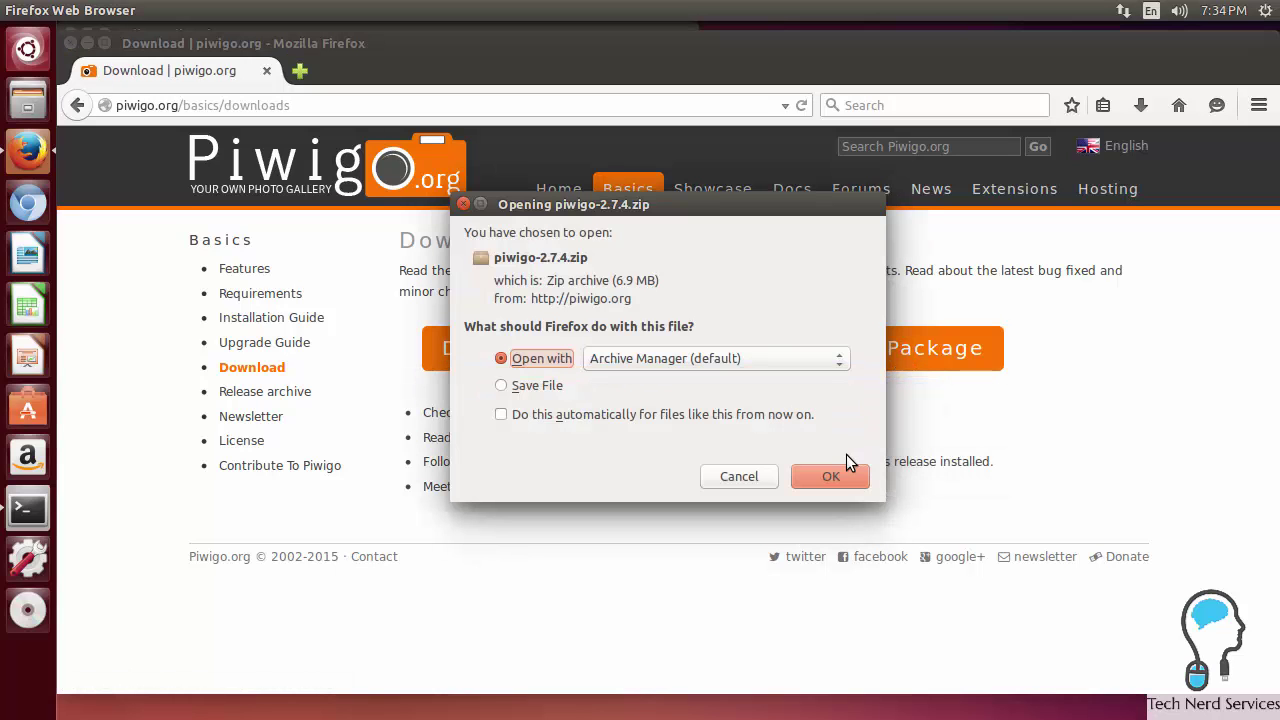
pyautogui.click(833, 479)
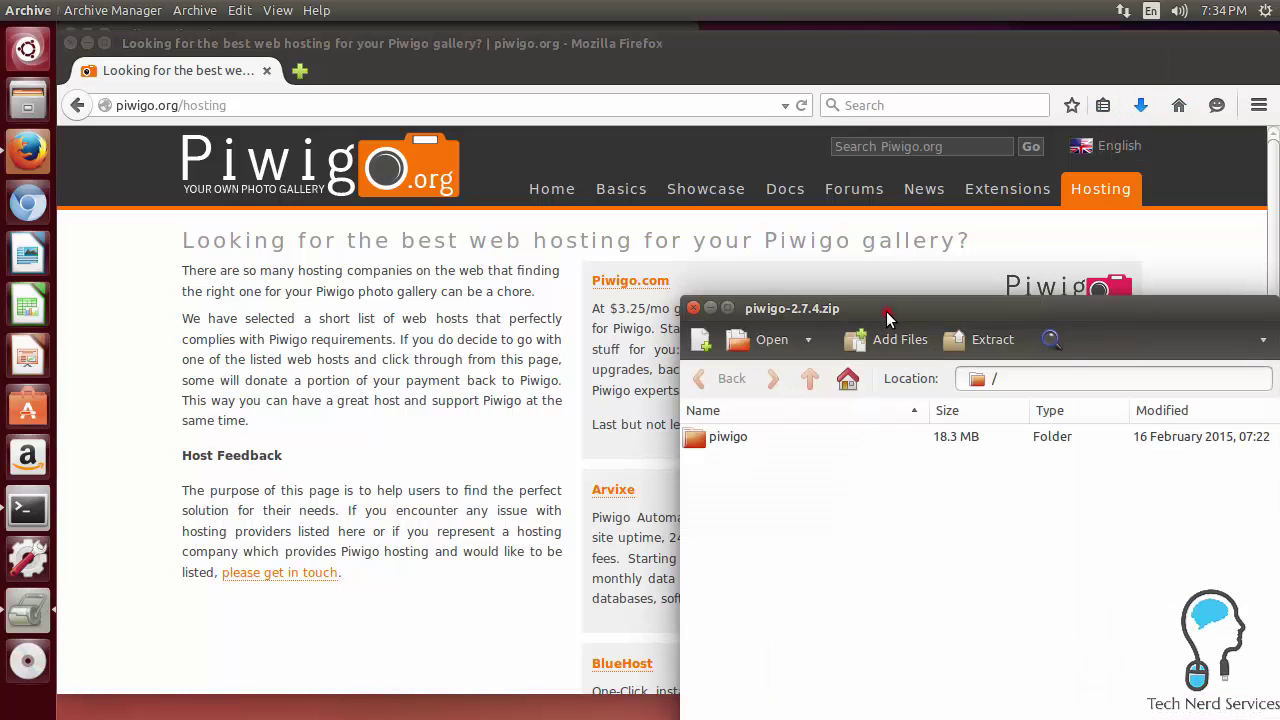
# Step: Extract the piwigo folder from piwigo-2.7.4.zip into Home and view it in Files
pyautogui.moveTo(877, 303); pyautogui.dragTo(777, 227)
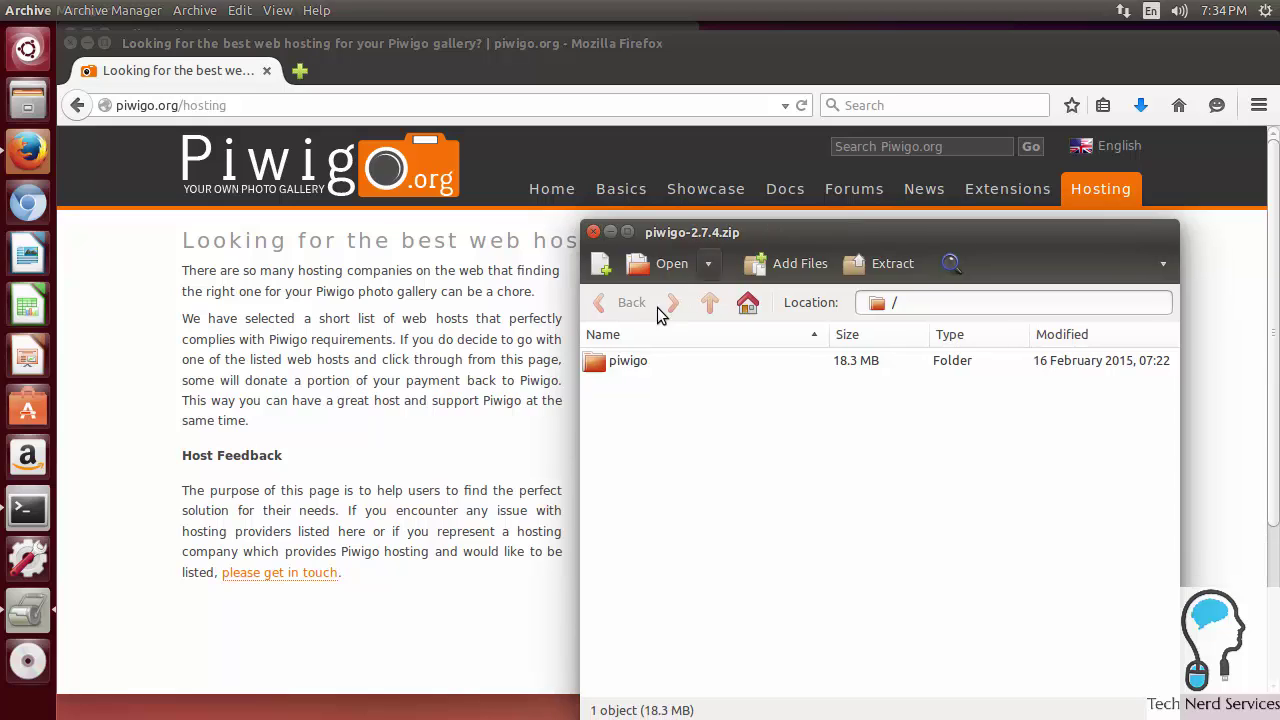
pyautogui.click(620, 368)
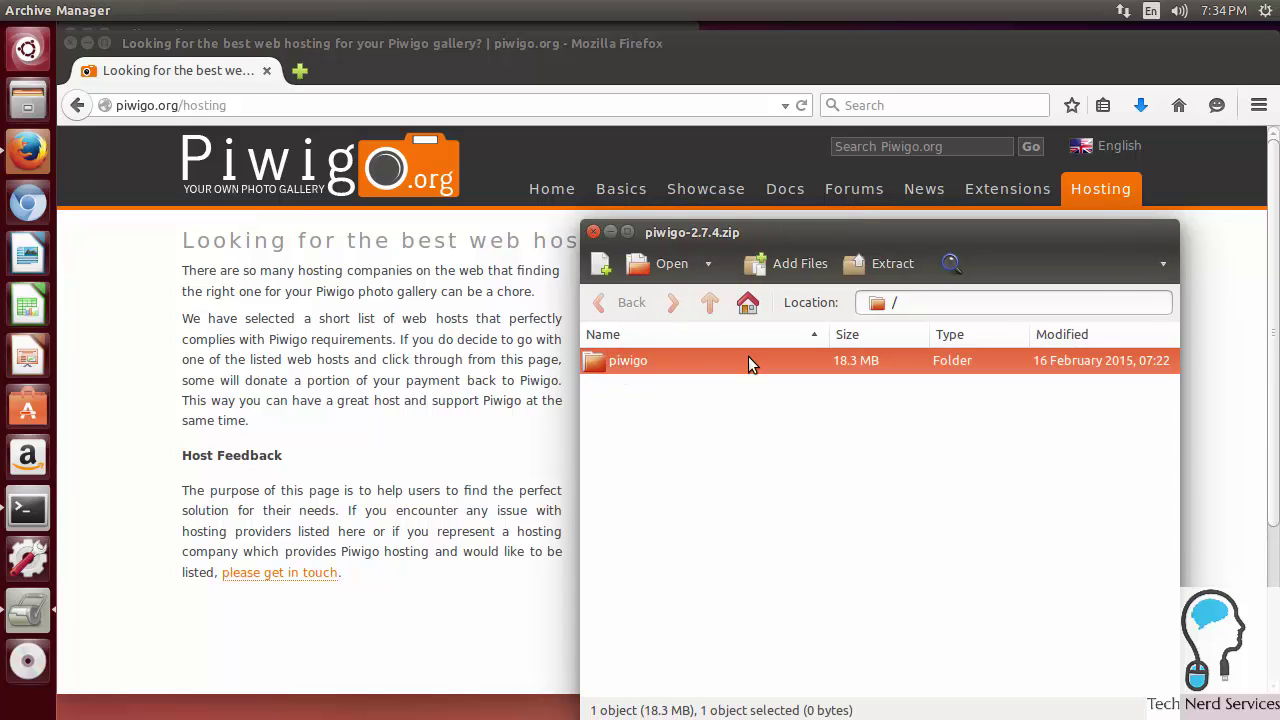
pyautogui.click(889, 262)
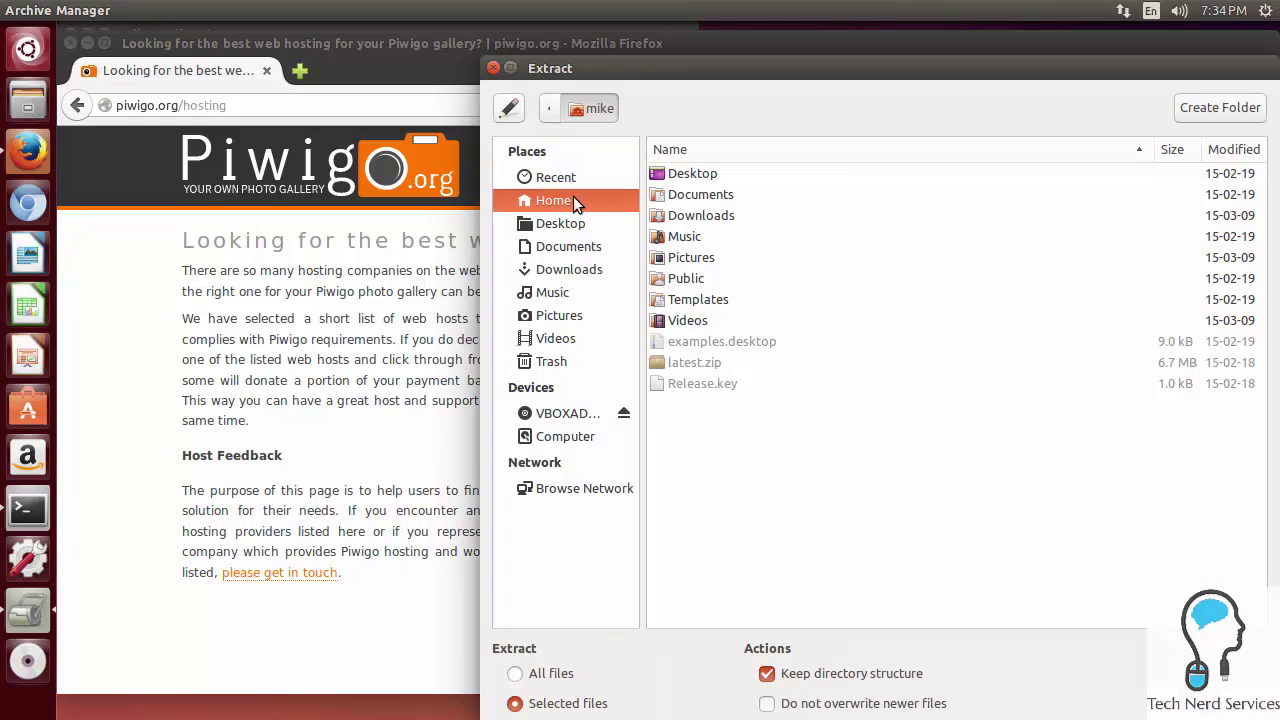
pyautogui.click(630, 70)
pyautogui.moveTo(608, 64); pyautogui.dragTo(505, 30)
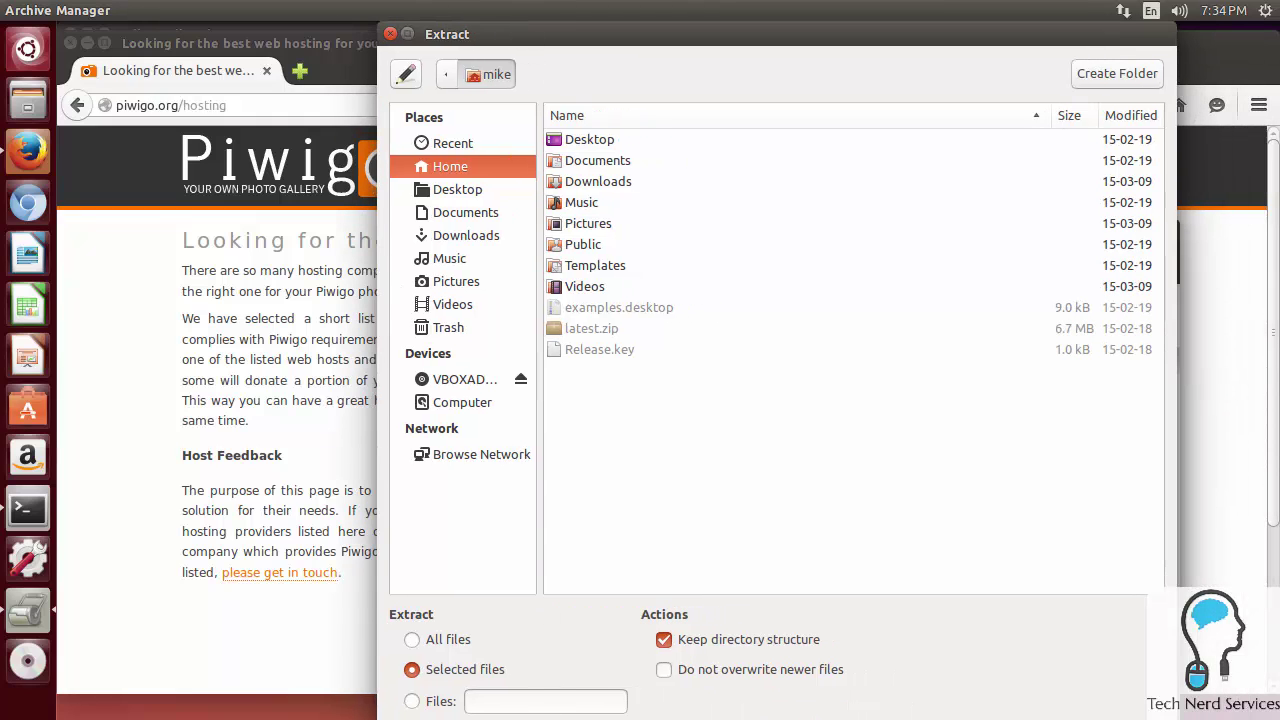
pyautogui.moveTo(559, 630); pyautogui.dragTo(840, 565)
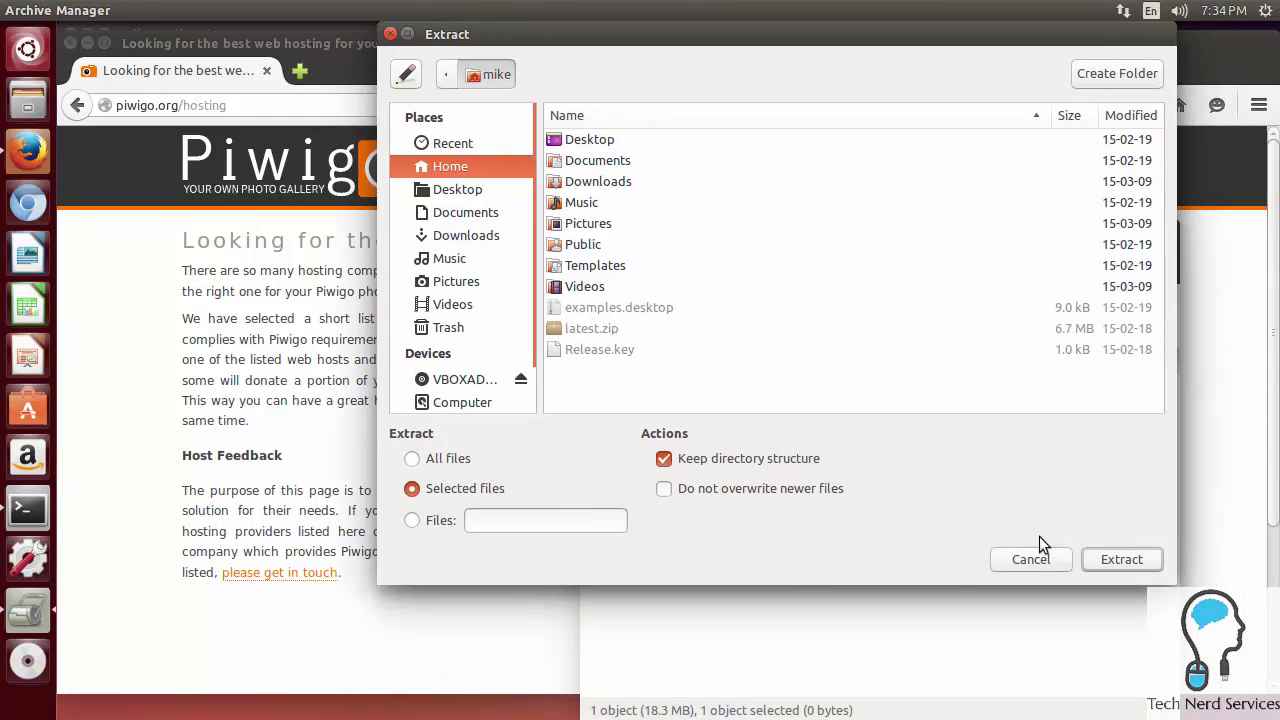
pyautogui.click(1108, 560)
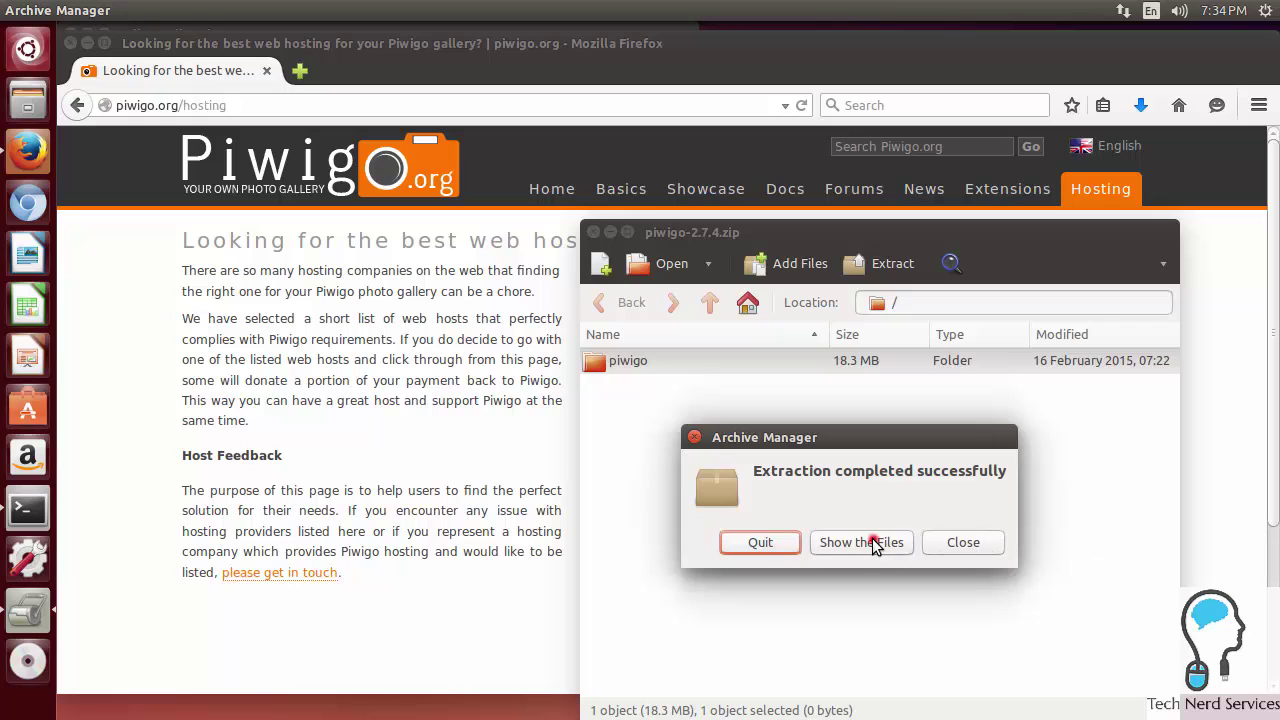
pyautogui.click(872, 541)
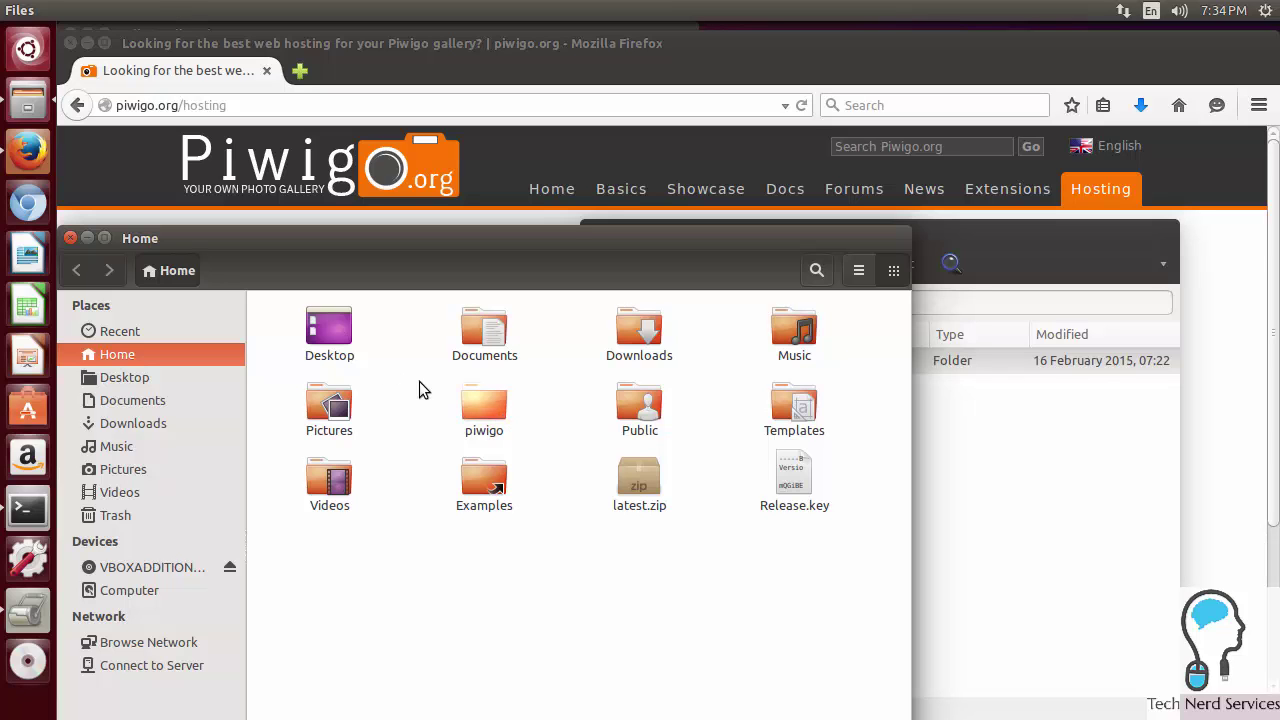
pyautogui.click(70, 238)
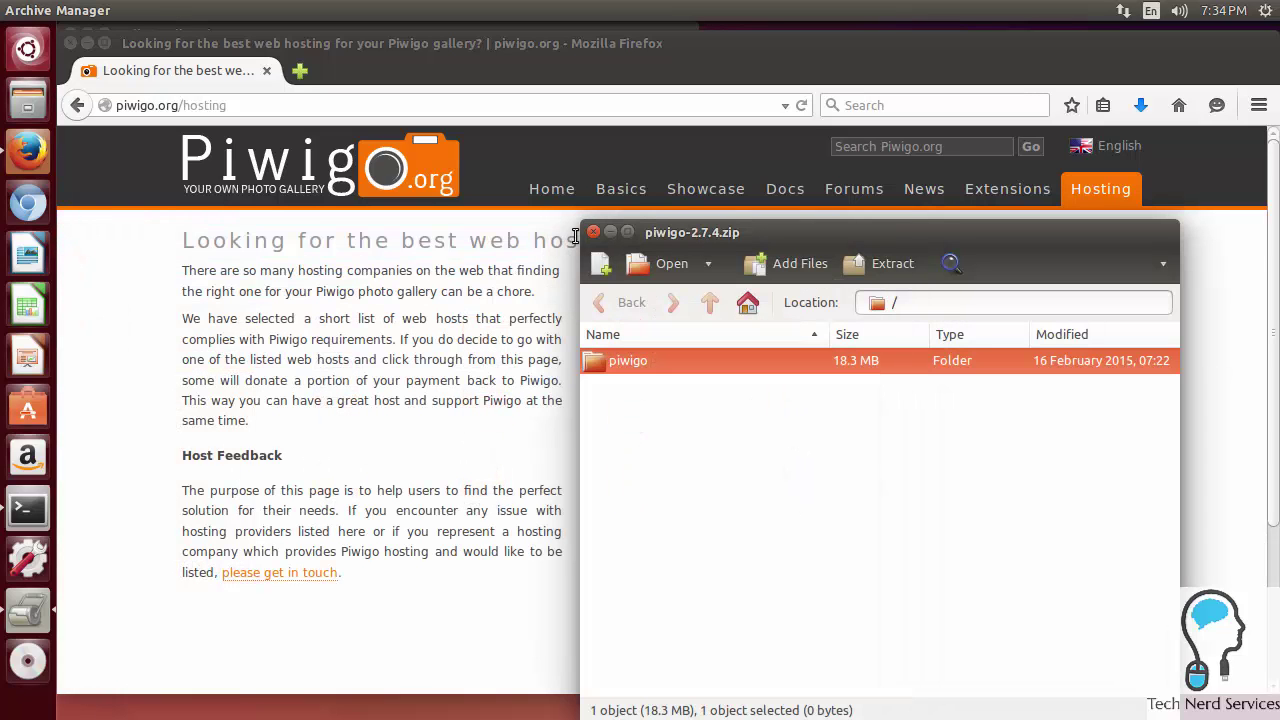
# Step: Close Archive Manager and open piwigo.org's manual installation instructions
pyautogui.click(593, 234)
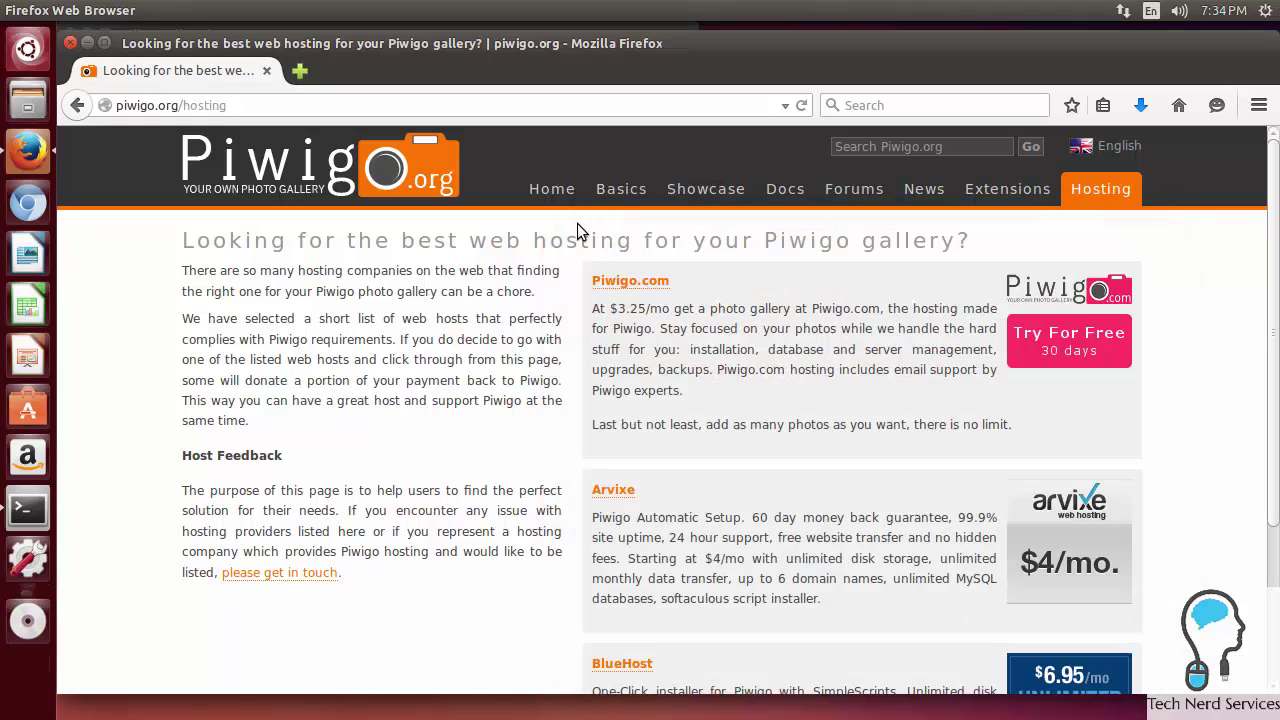
pyautogui.click(558, 200)
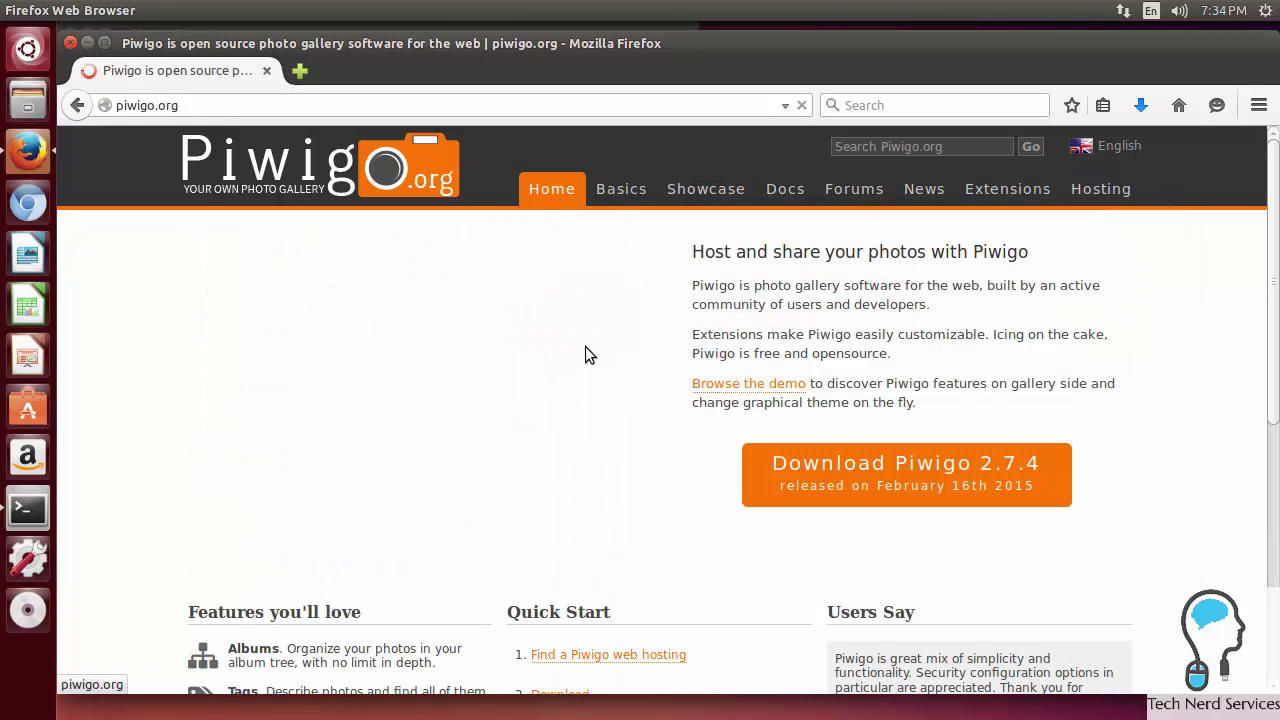
pyautogui.scroll(-2, 586, 349)
pyautogui.scroll(-5, 588, 358)
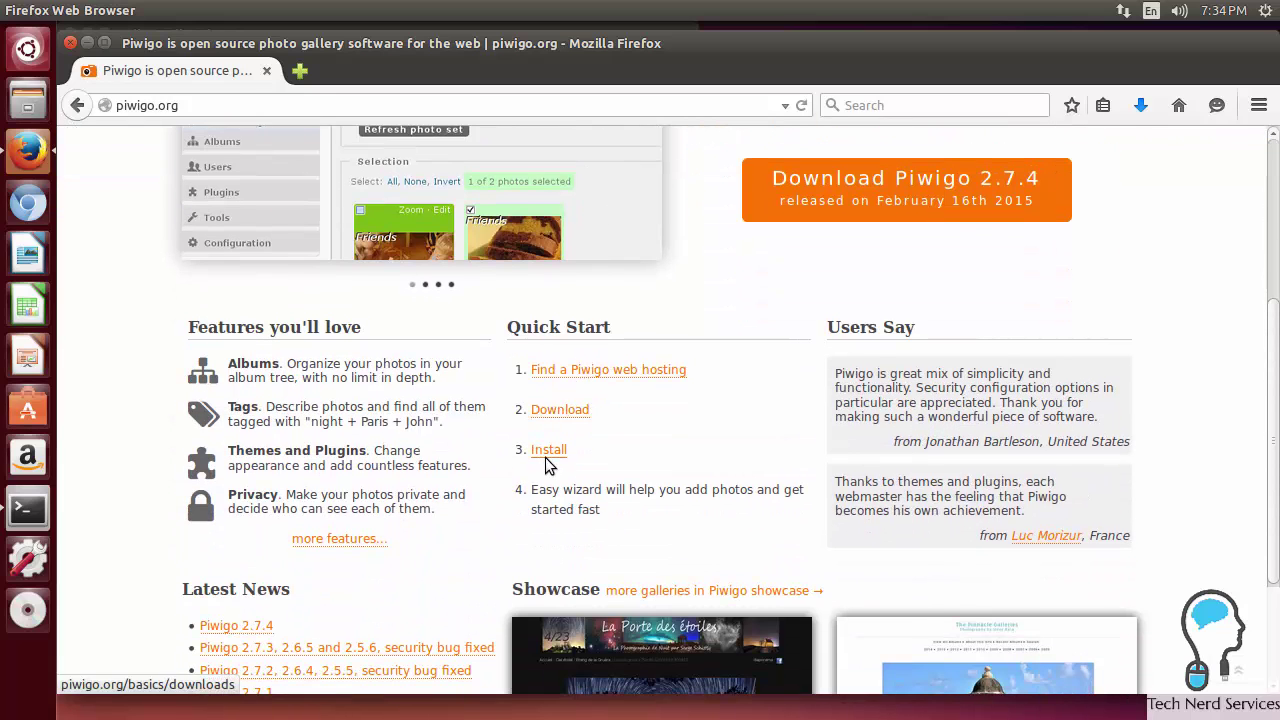
pyautogui.click(548, 455)
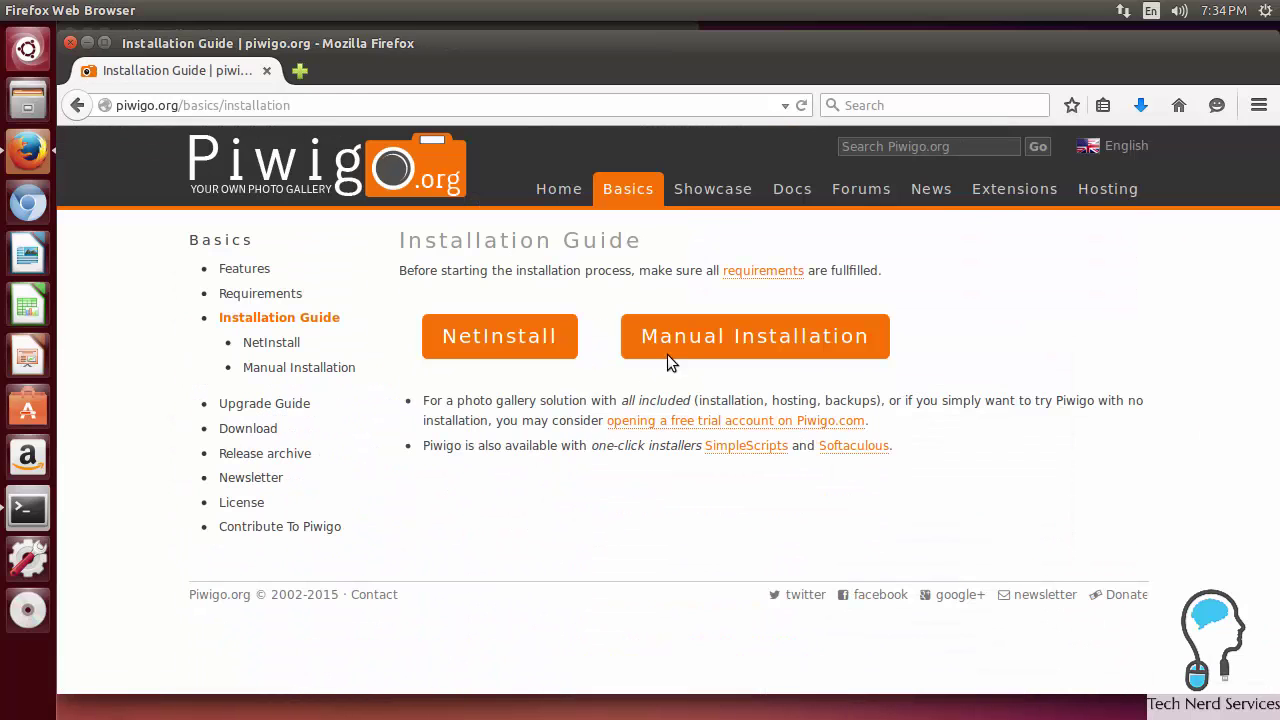
pyautogui.click(679, 353)
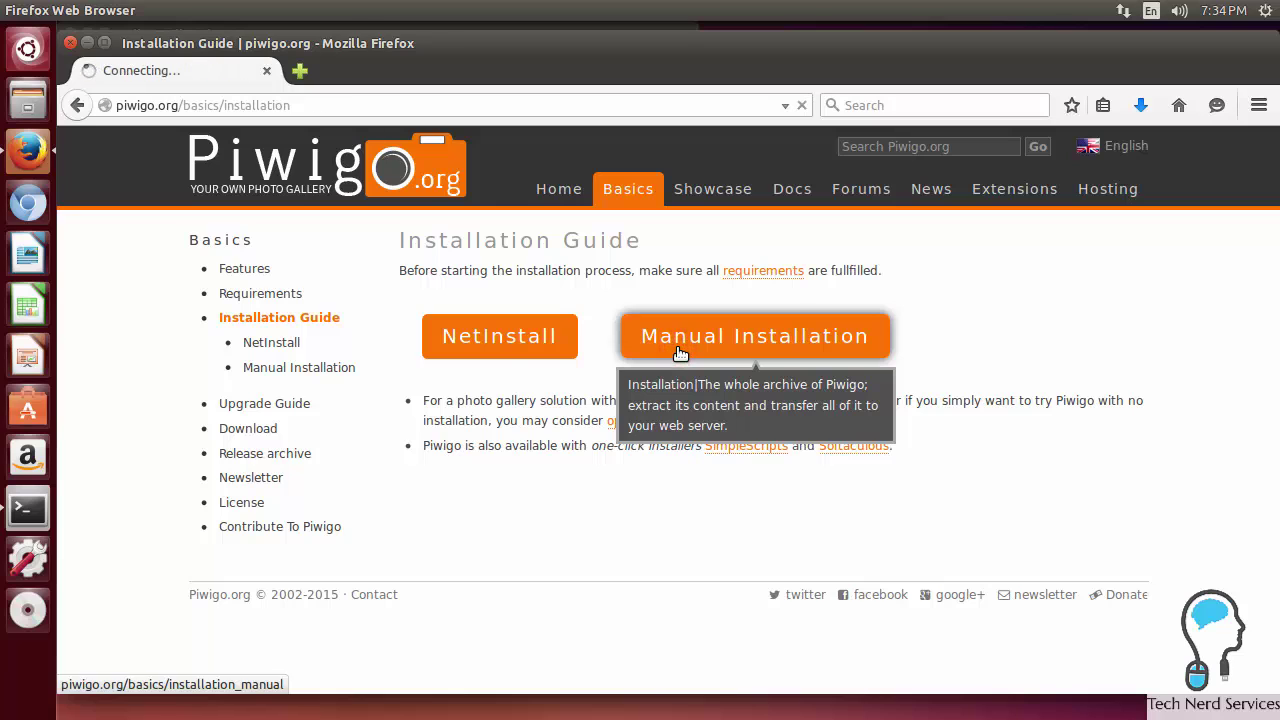
# Step: Read the guide down to Step 3, noting the MySQL database requirement
pyautogui.scroll(-2, 677, 357)
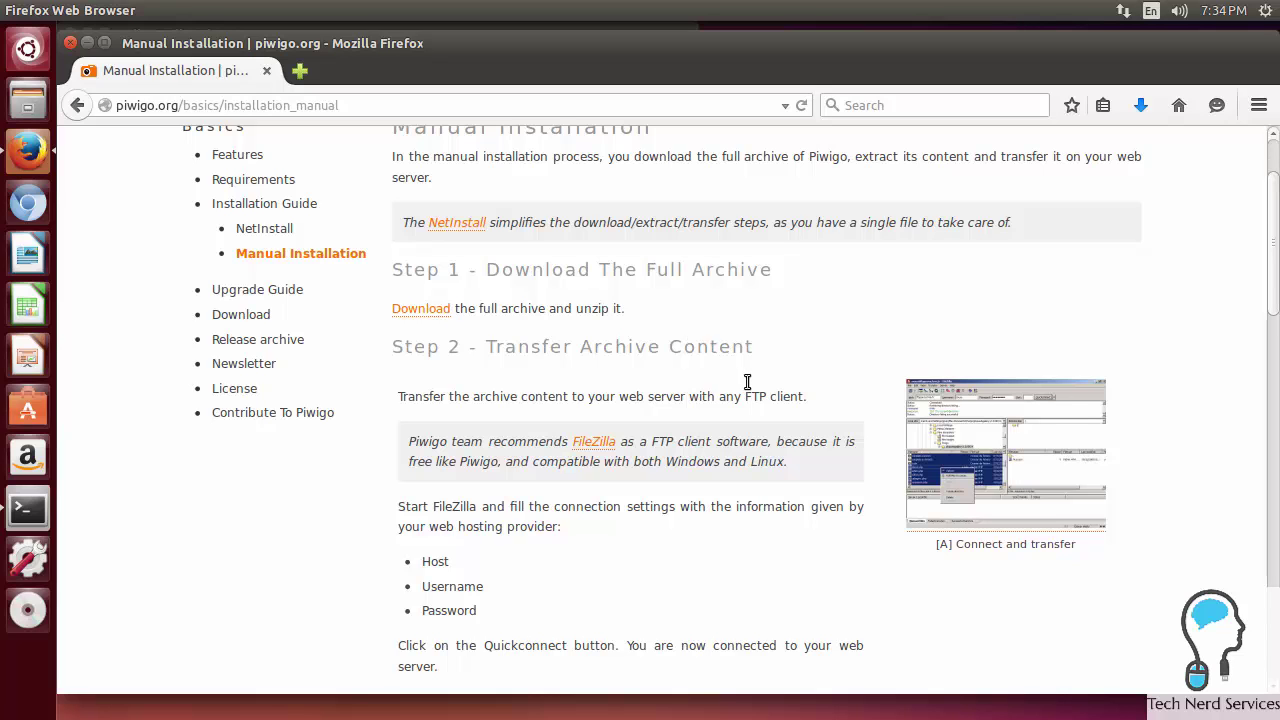
pyautogui.scroll(-3, 745, 388)
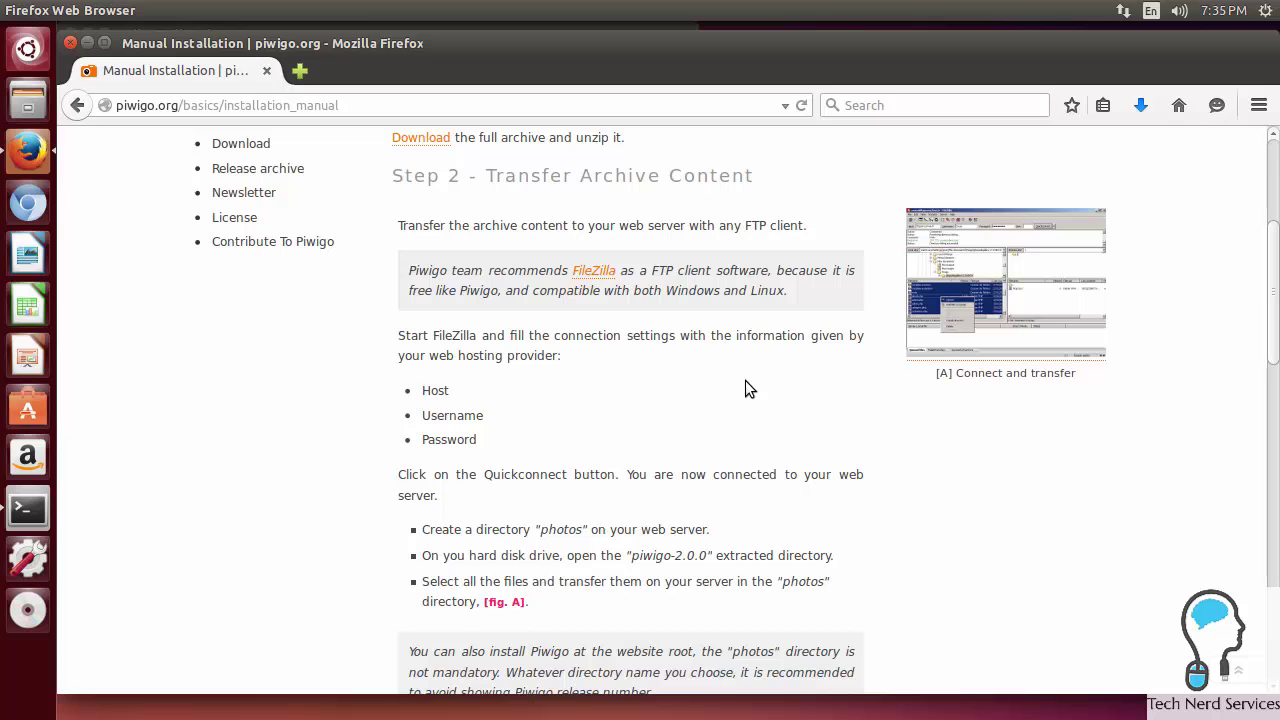
pyautogui.scroll(-3, 745, 381)
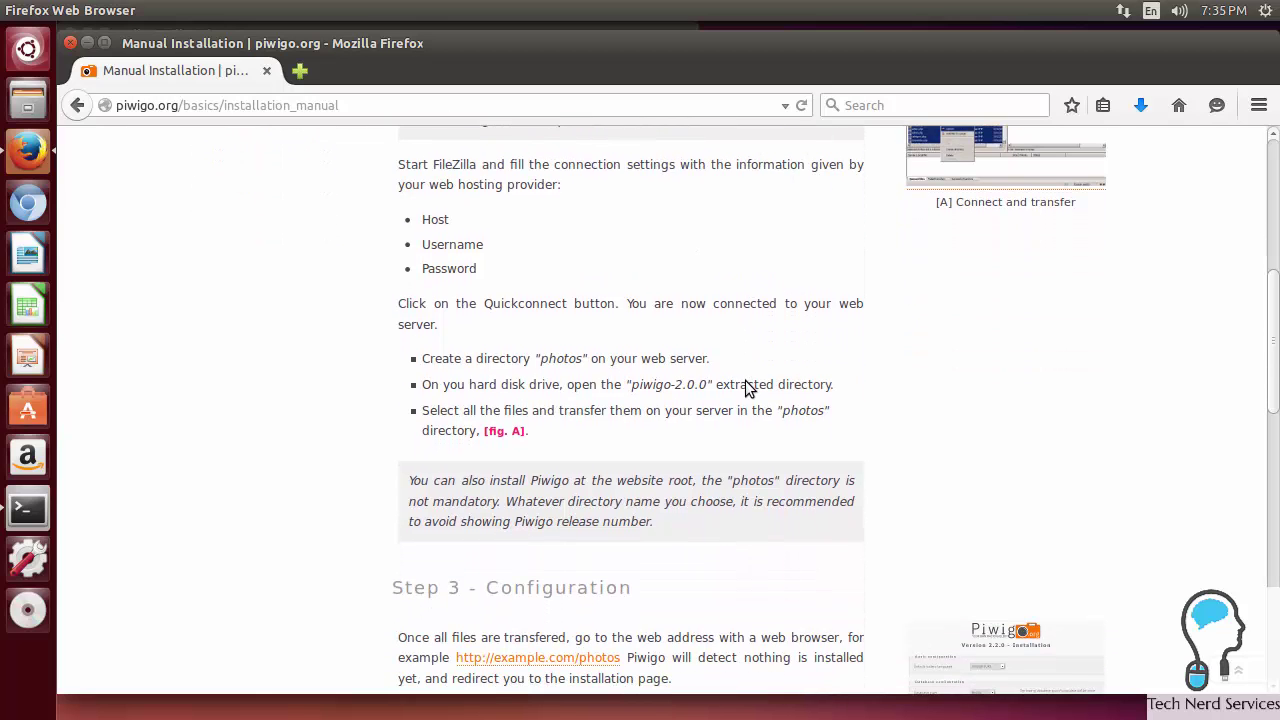
pyautogui.scroll(-4, 747, 384)
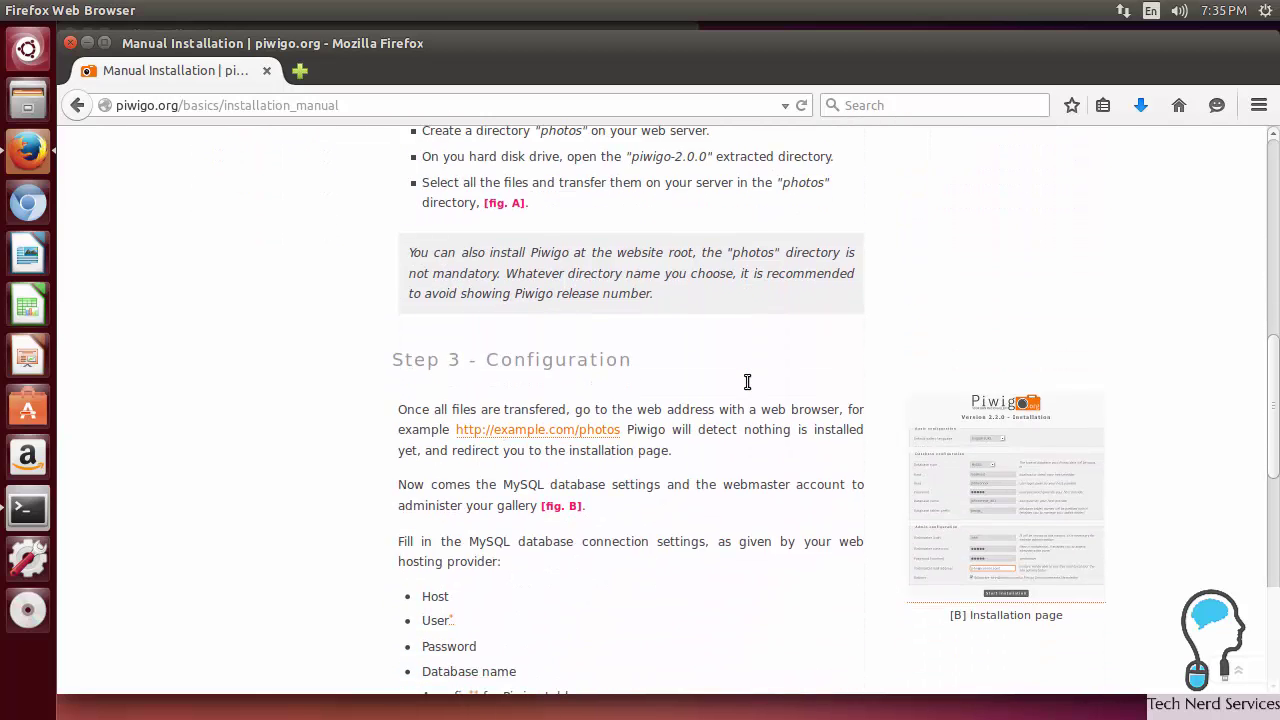
pyautogui.scroll(-1, 745, 385)
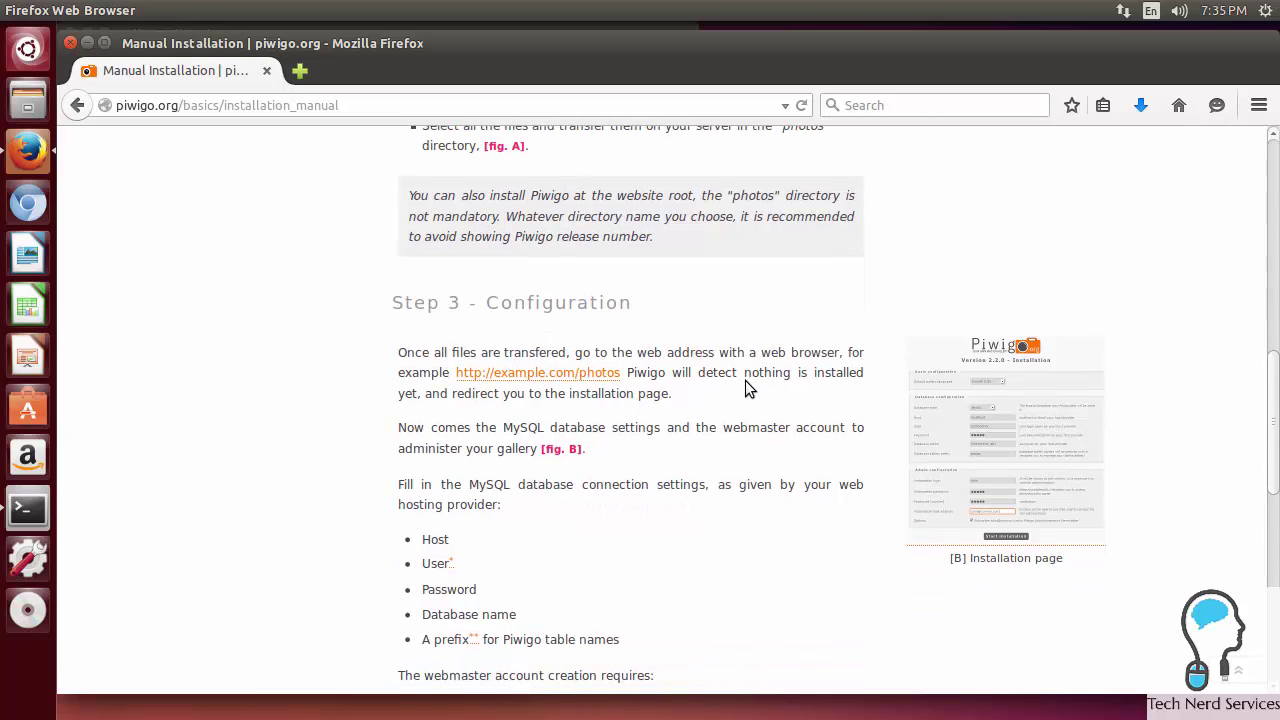
pyautogui.scroll(-1, 745, 380)
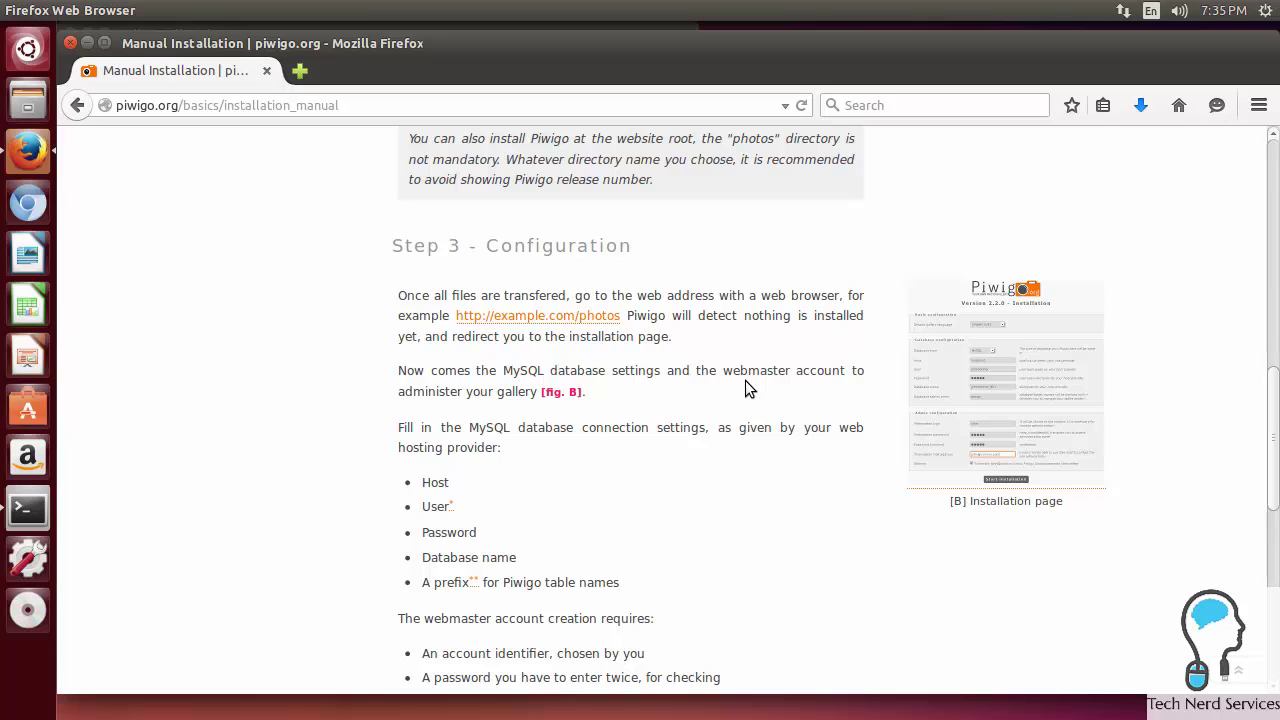
pyautogui.scroll(-3, 745, 380)
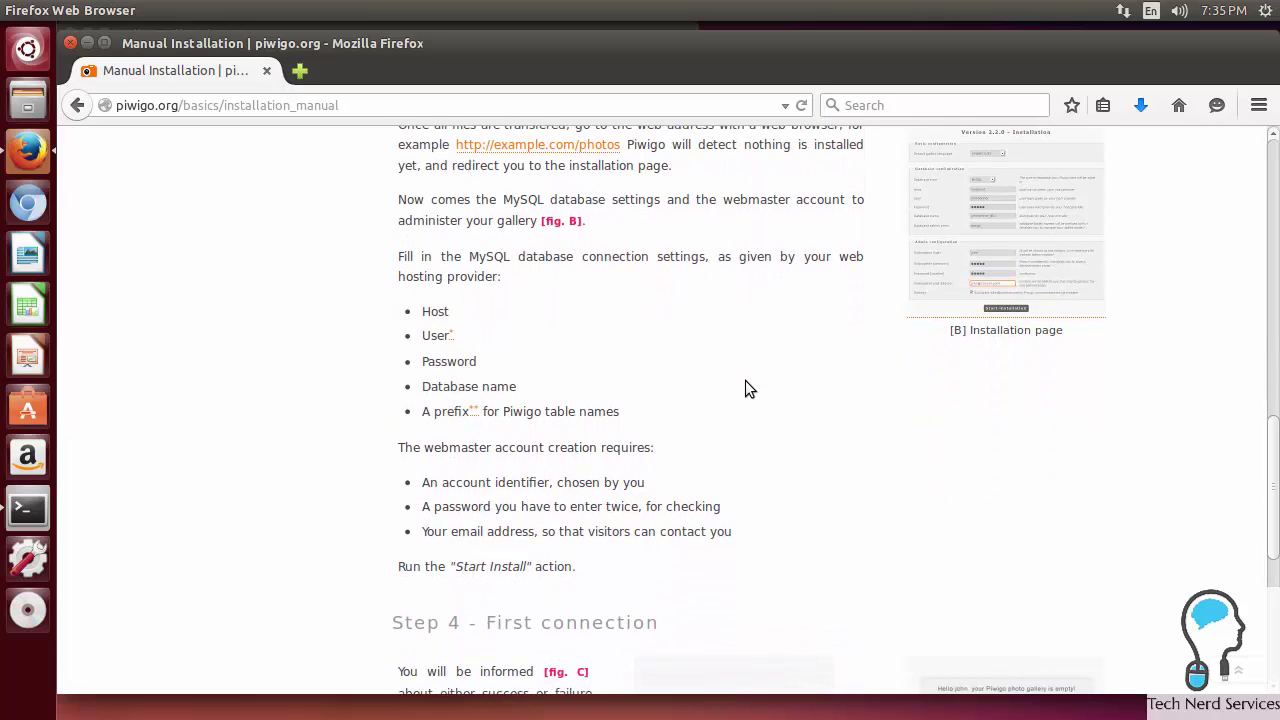
pyautogui.scroll(-3, 746, 381)
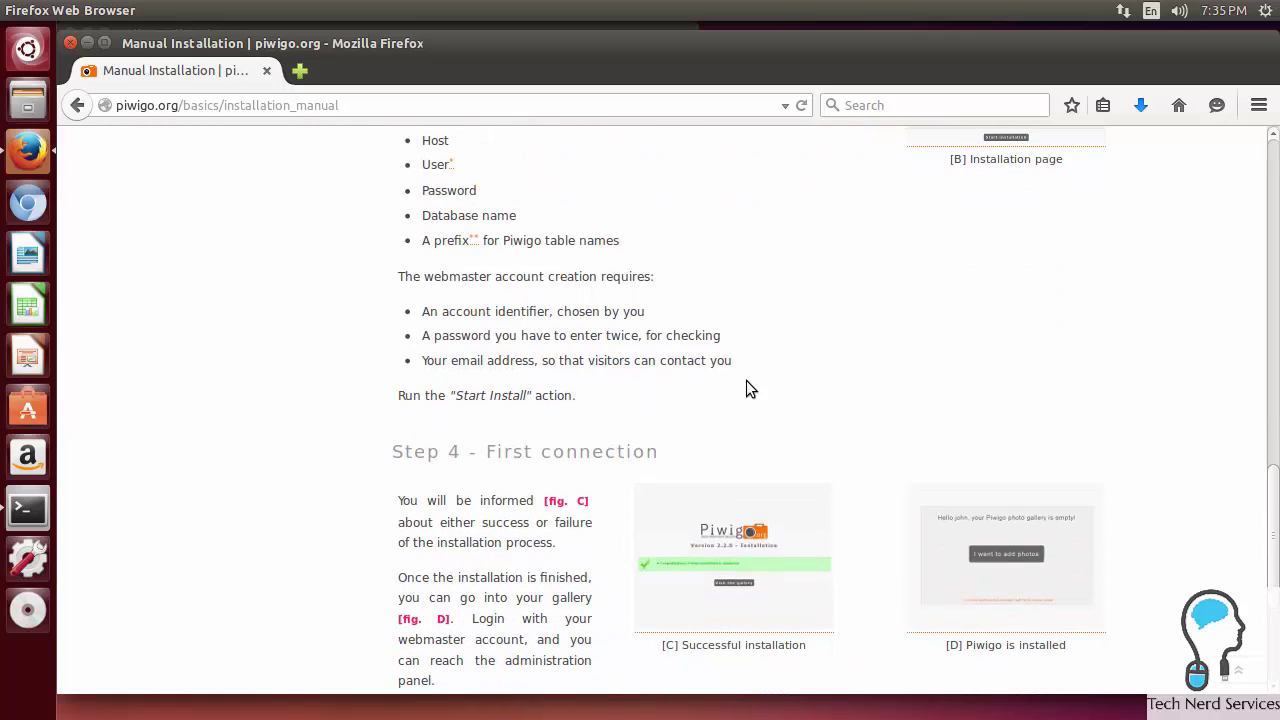
pyautogui.scroll(3, 746, 389)
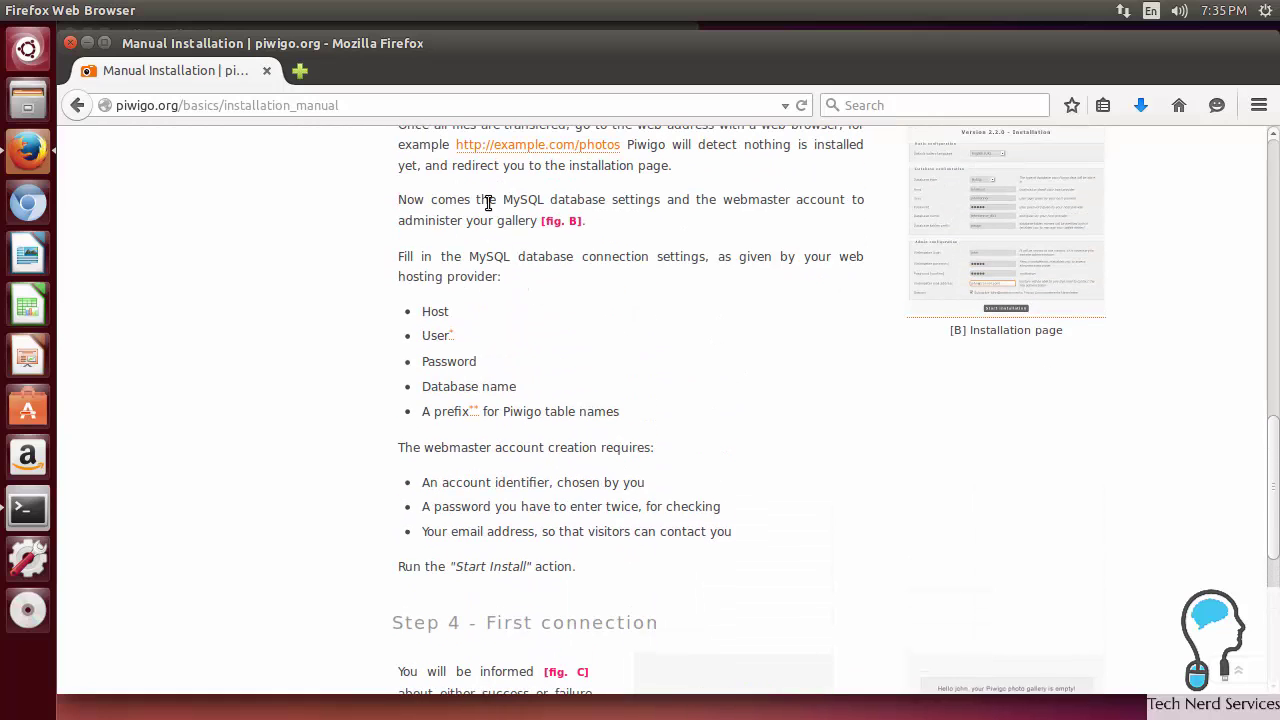
pyautogui.moveTo(499, 199); pyautogui.dragTo(605, 197)
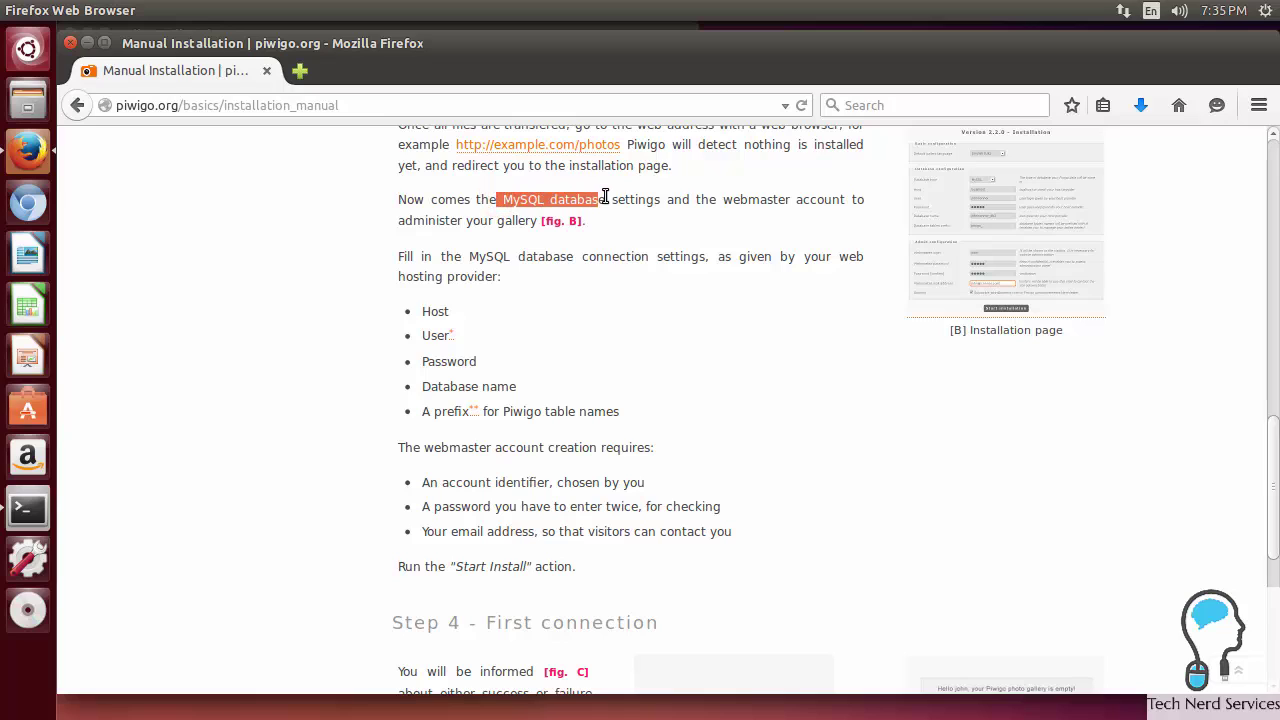
pyautogui.click(617, 325)
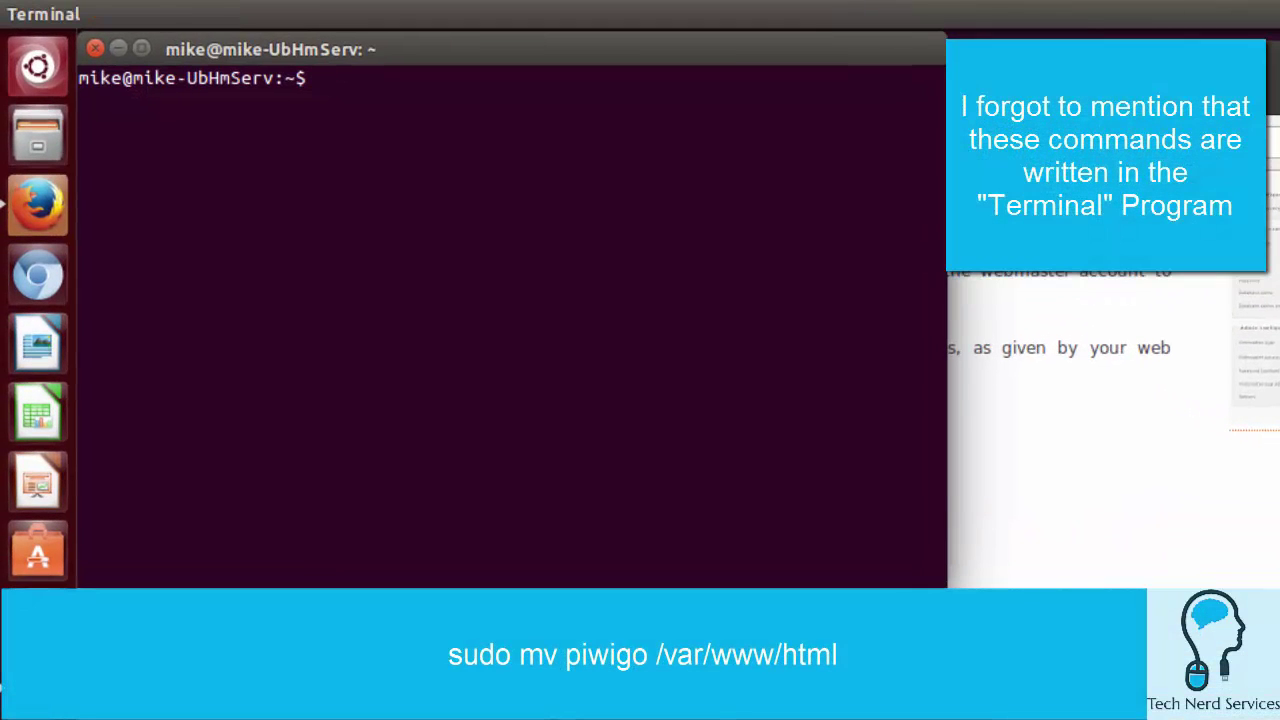
# Step: Move piwigo into /var/www/html with sudo and chown it recursively to www-data:www-data
pyautogui.click(362, 463)
pyautogui.write('sudo mv p')
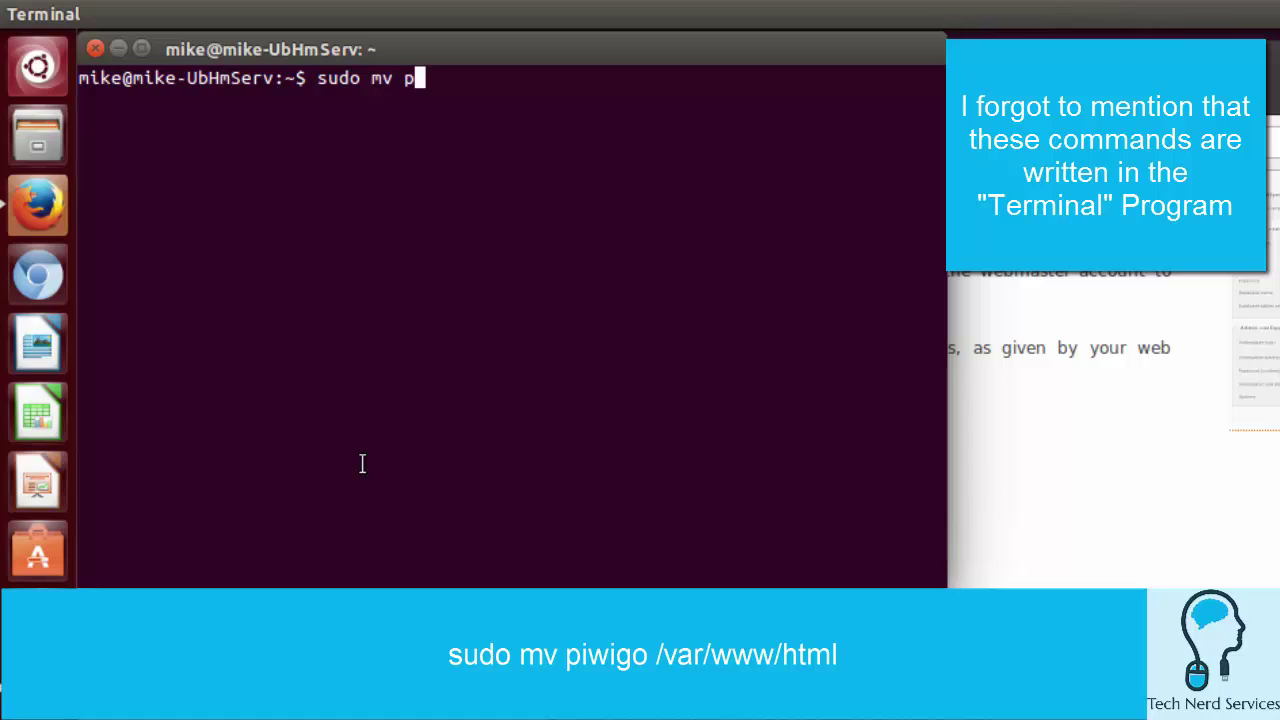
pyautogui.write('iwigo /var/ww')
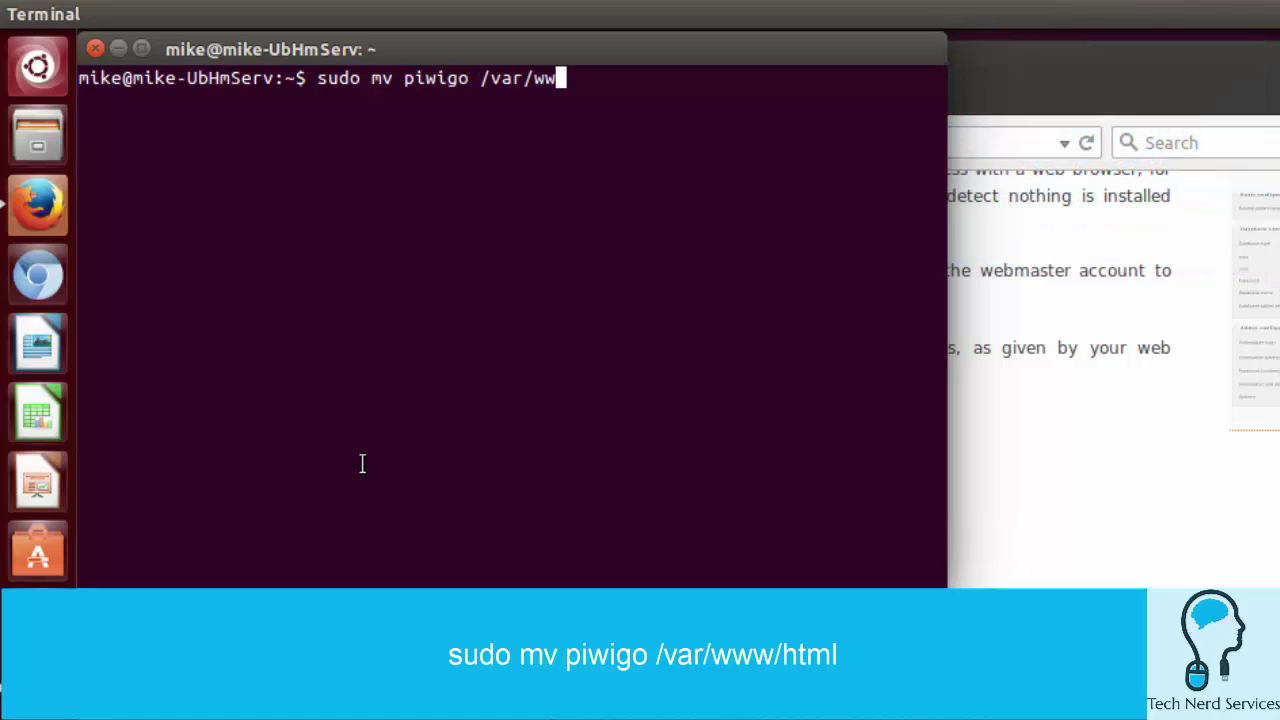
pyautogui.write('w/html')
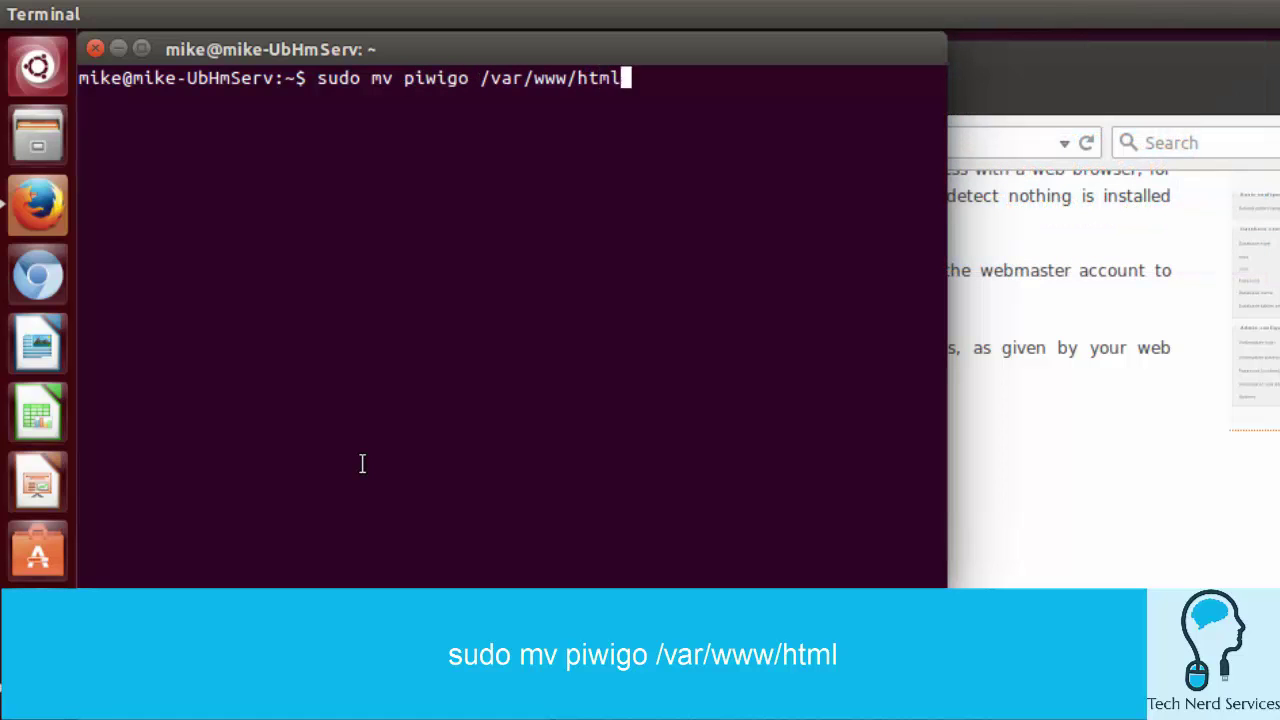
pyautogui.press('Return')
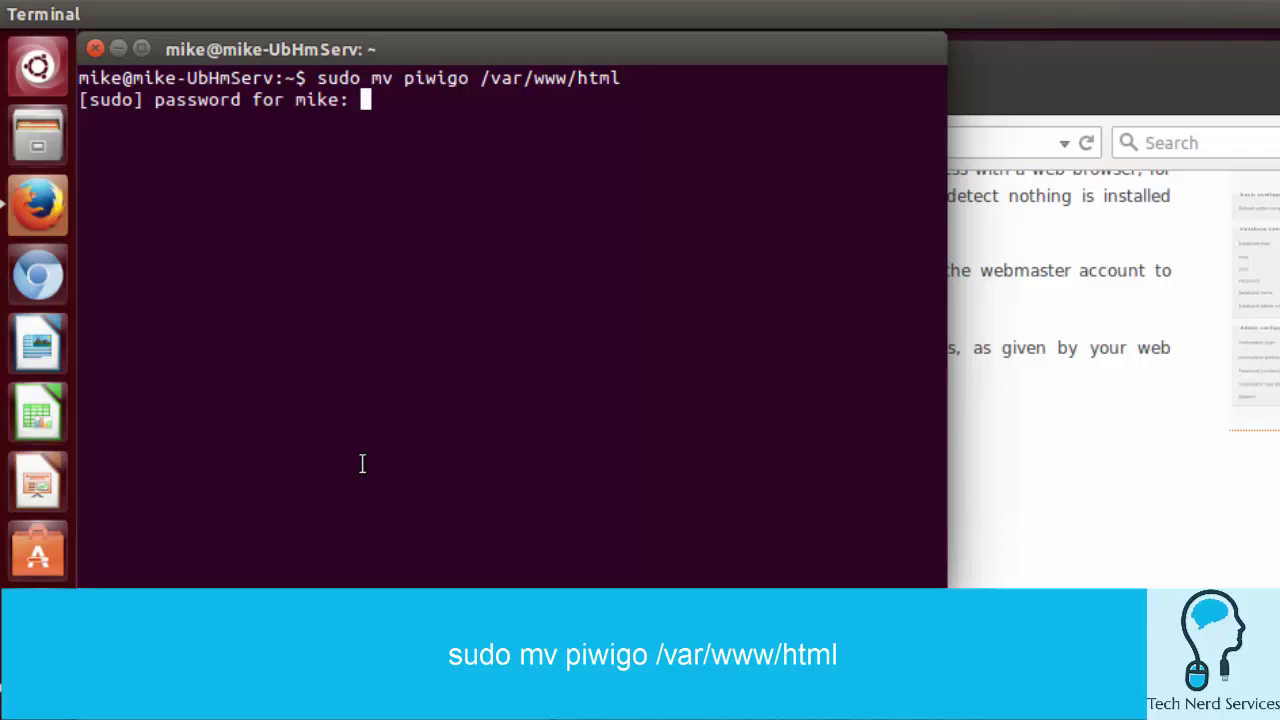
pyautogui.press('Return')
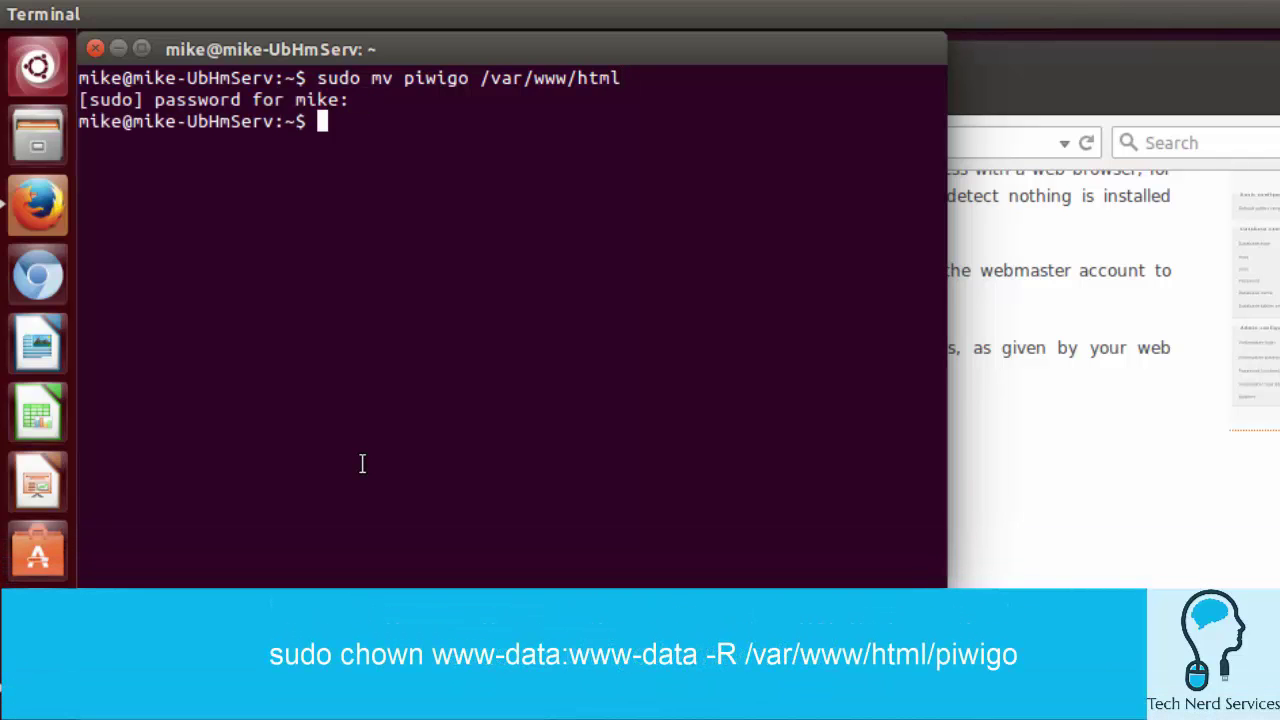
pyautogui.write('sudo chown')
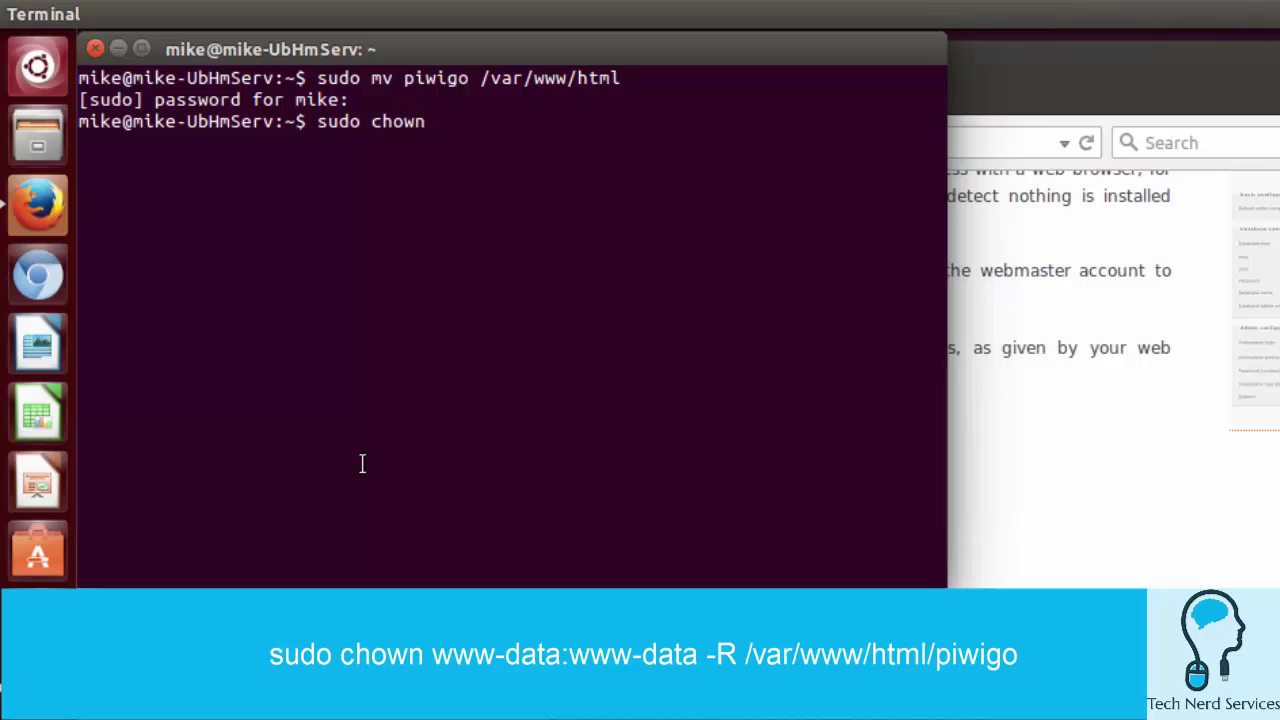
pyautogui.write(' www-data:')
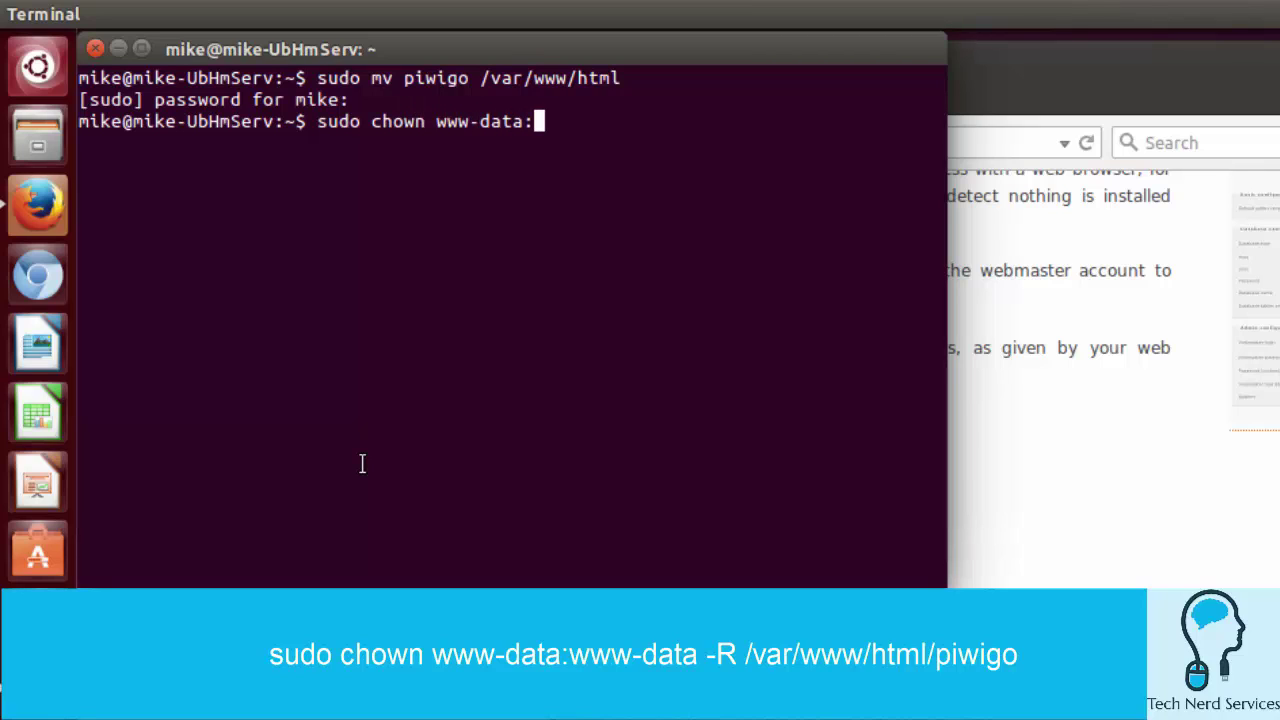
pyautogui.write('www-data -R')
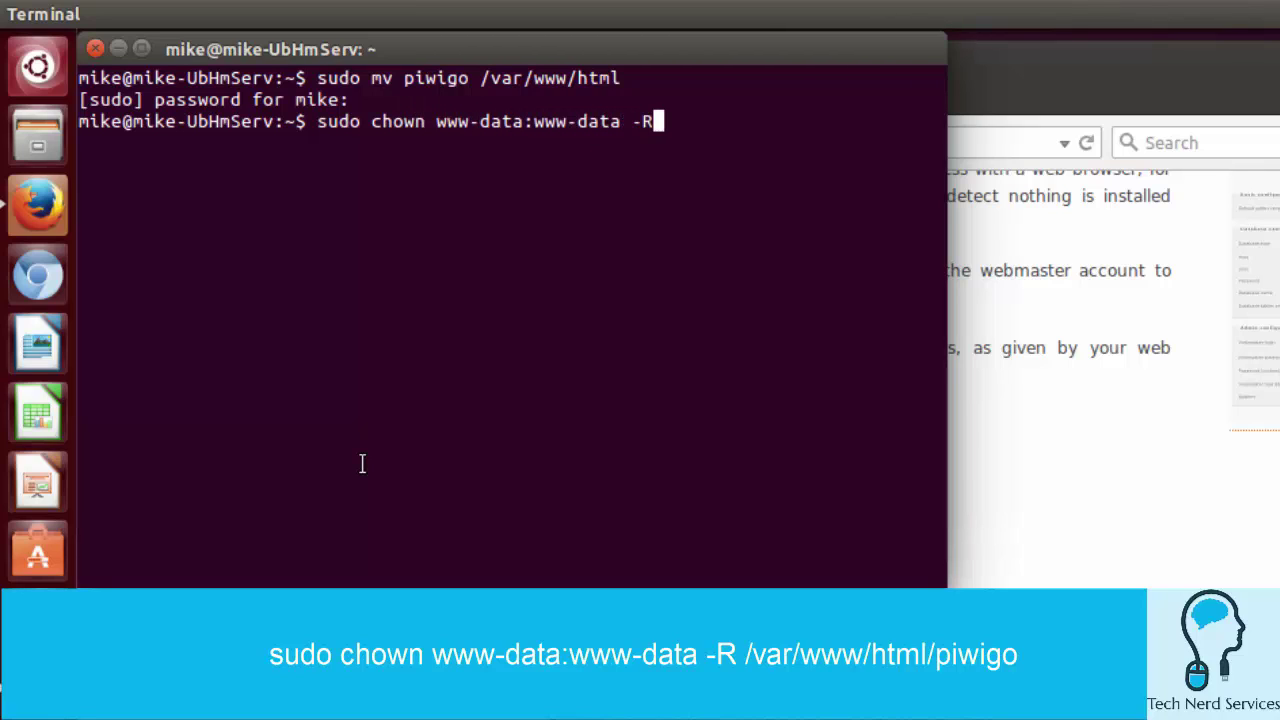
pyautogui.write(' /var/ww')
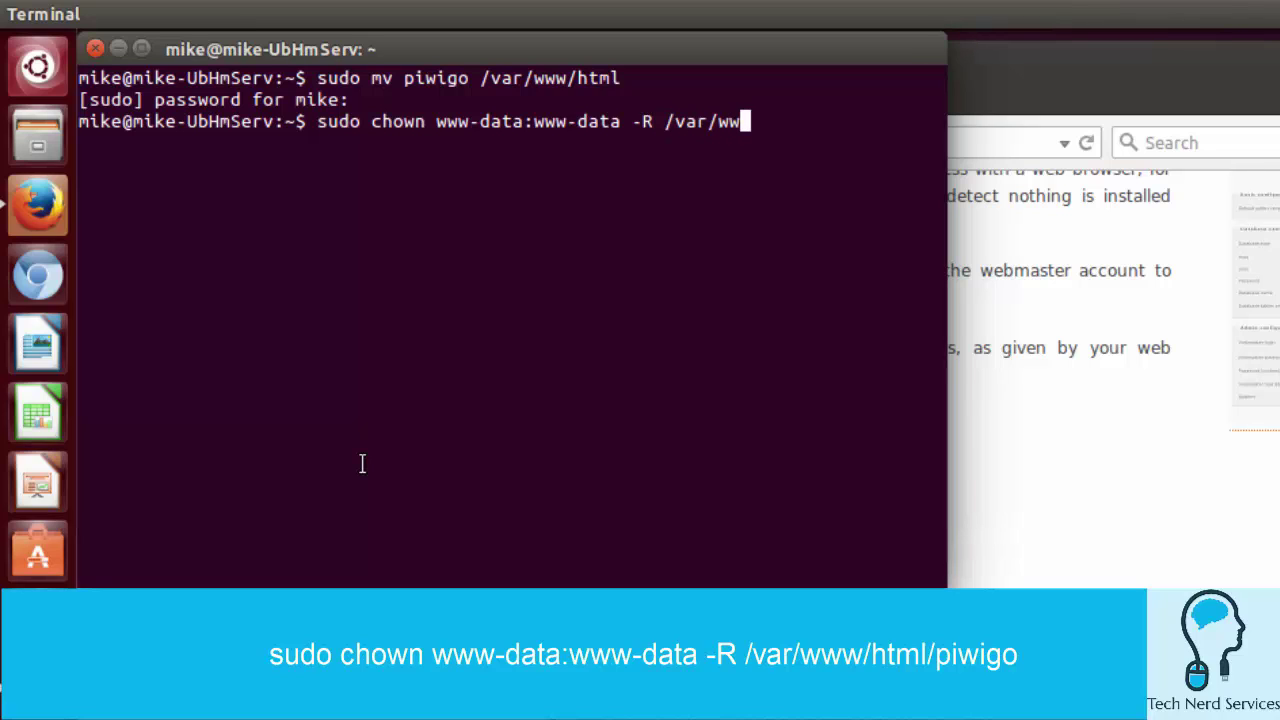
pyautogui.write('w/html/piwigo')
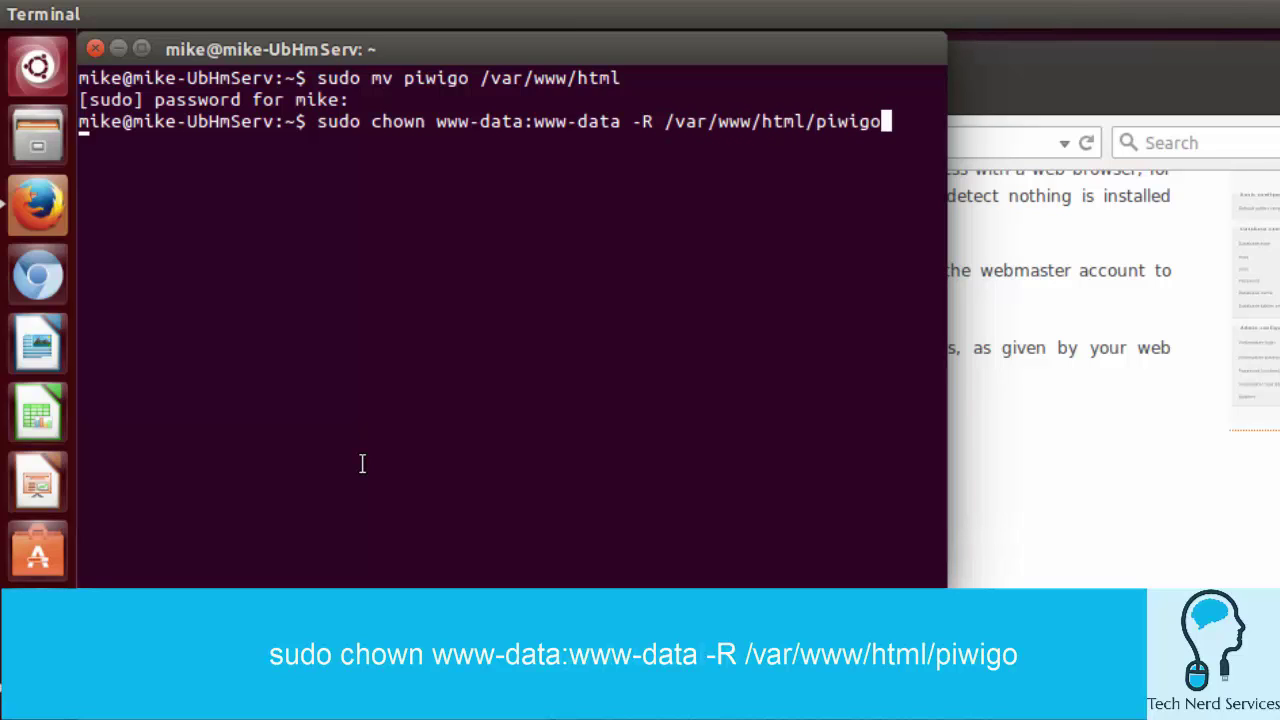
pyautogui.press('Return')
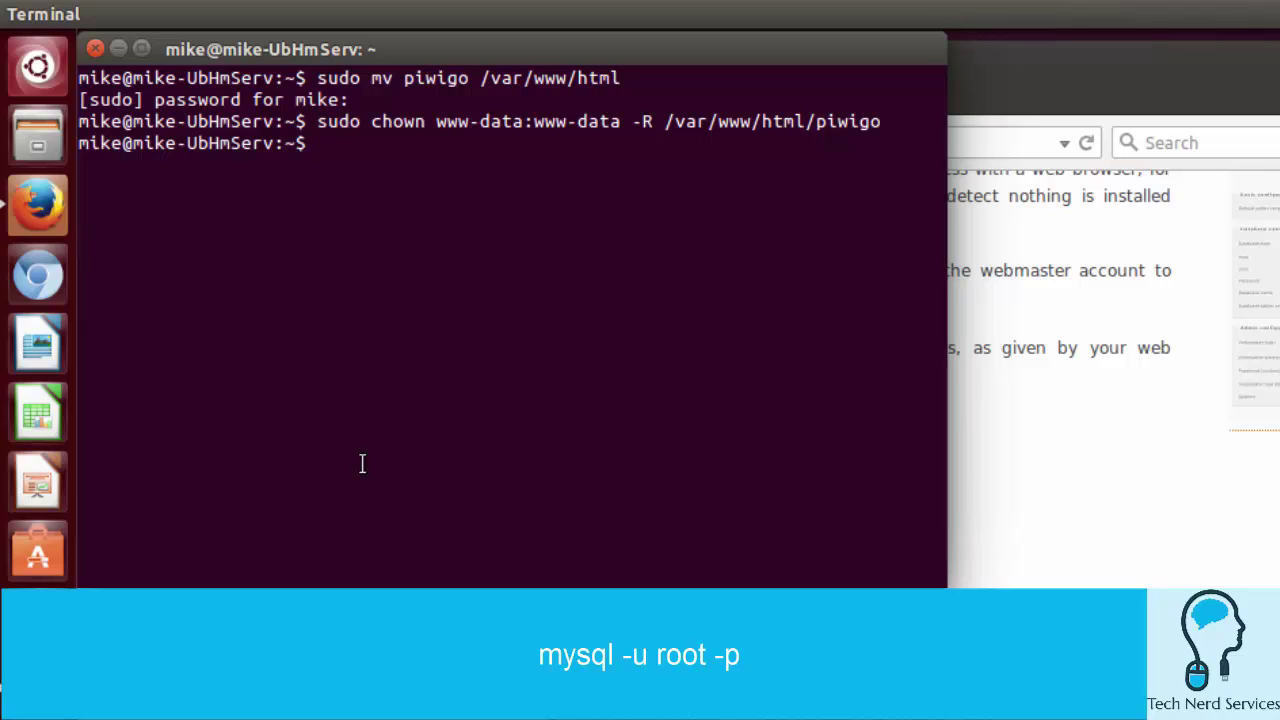
# Step: Log into MySQL as root, create the database piwigo, and exit to the shell
pyautogui.write('mysql -u')
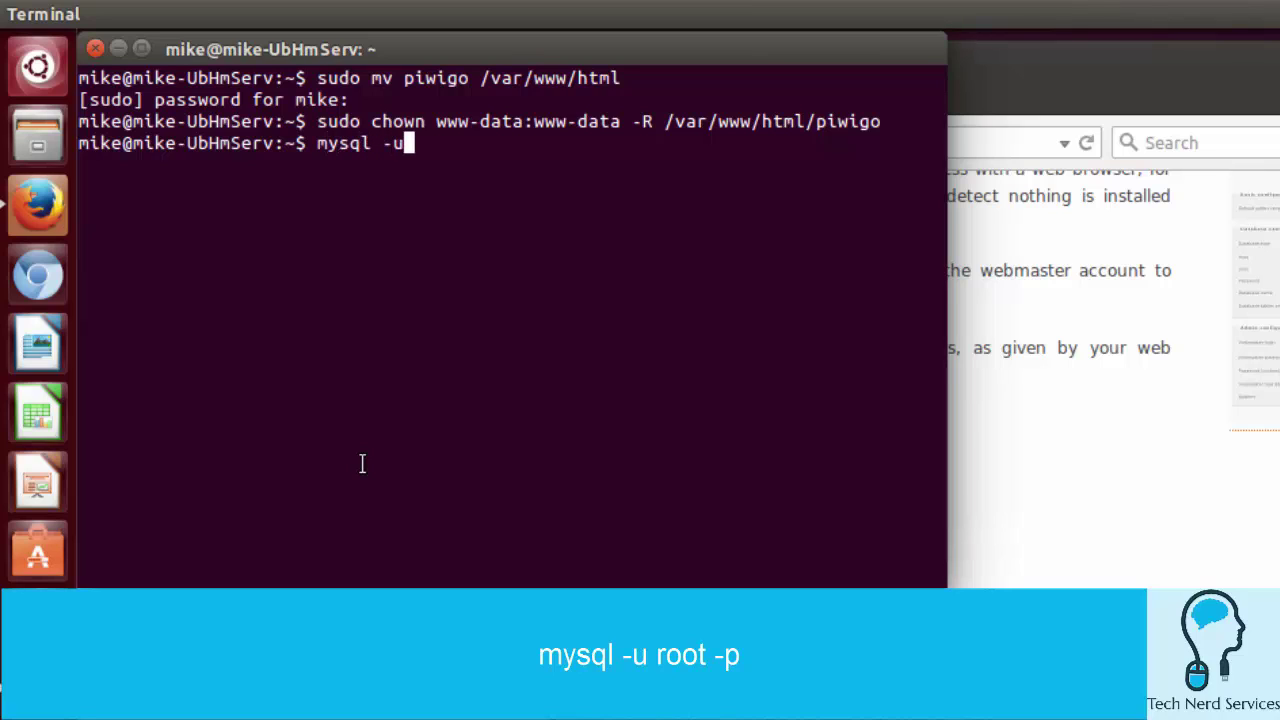
pyautogui.write(' root -p')
pyautogui.press('Return')
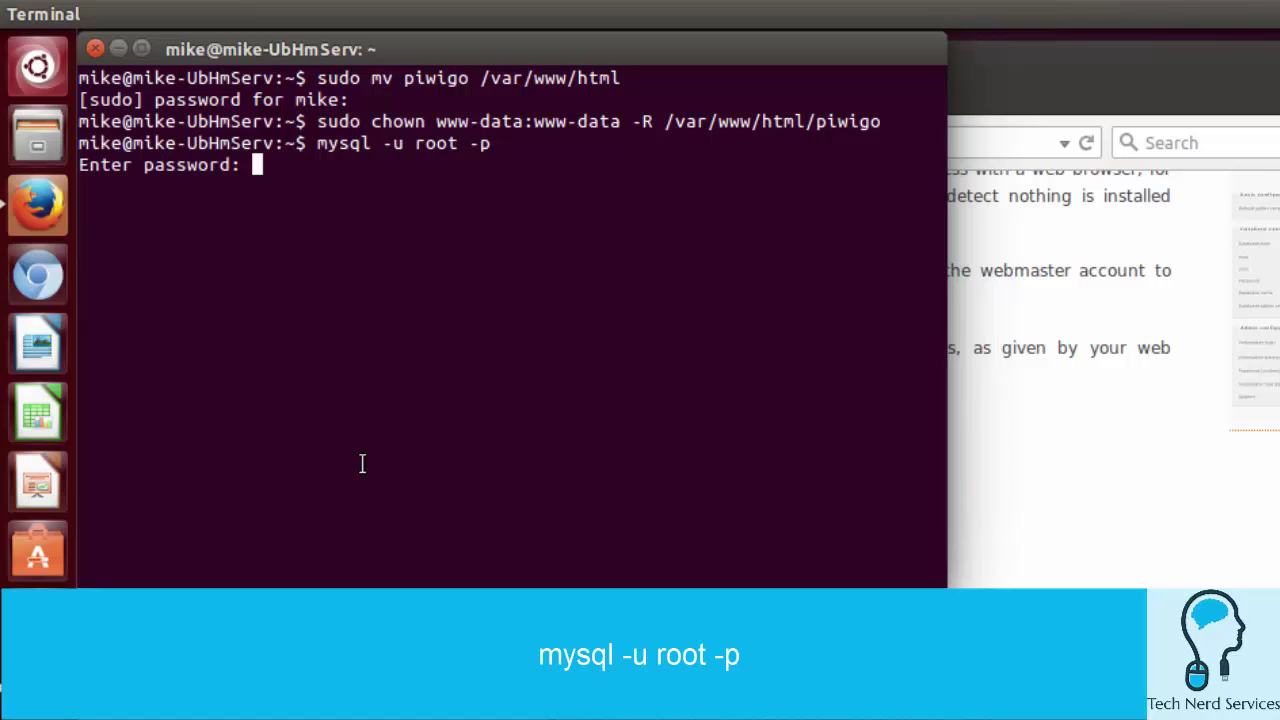
pyautogui.press('Return')
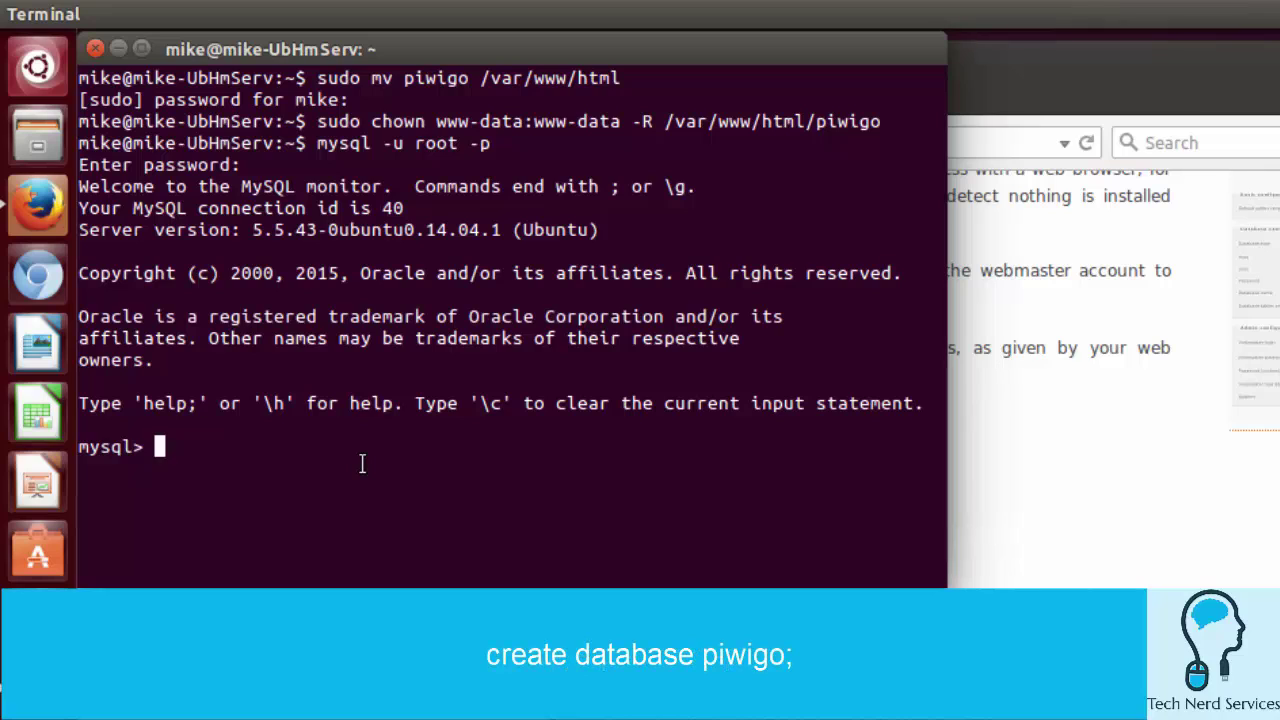
pyautogui.write('create da')
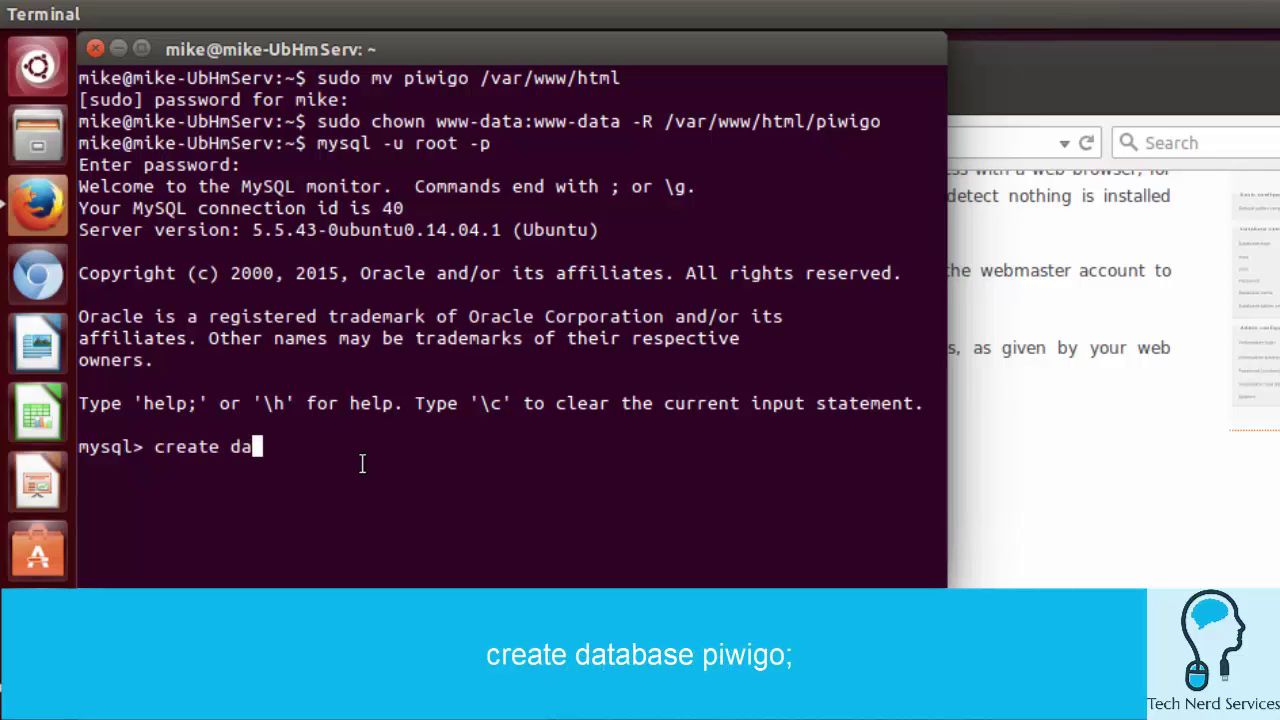
pyautogui.write('tabase piw')
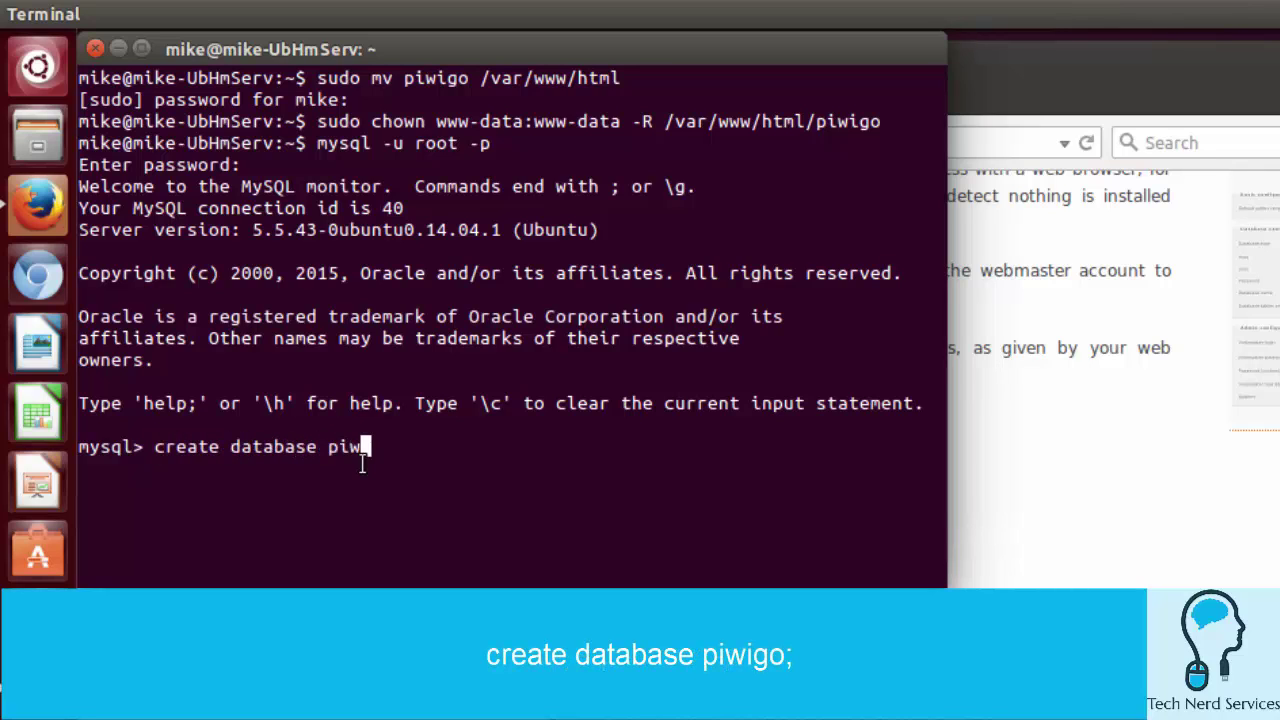
pyautogui.write('igo;')
pyautogui.press('Return')
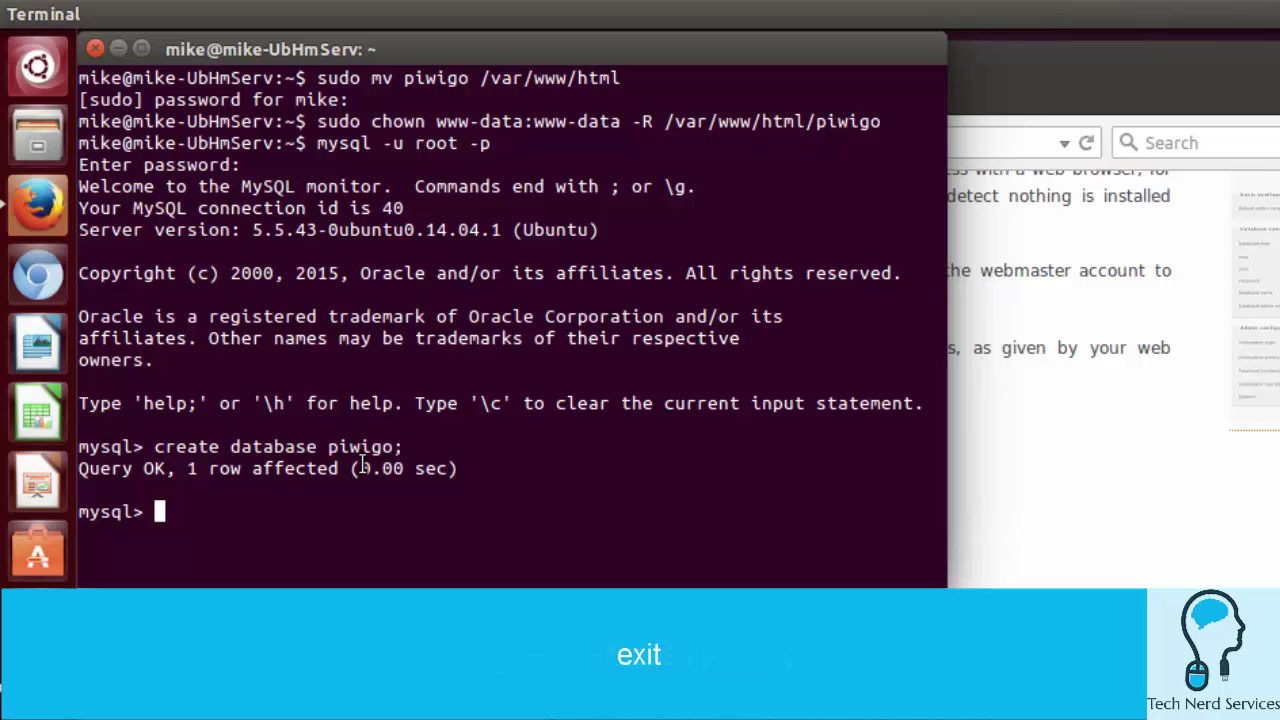
pyautogui.write('exit')
pyautogui.press('Return')
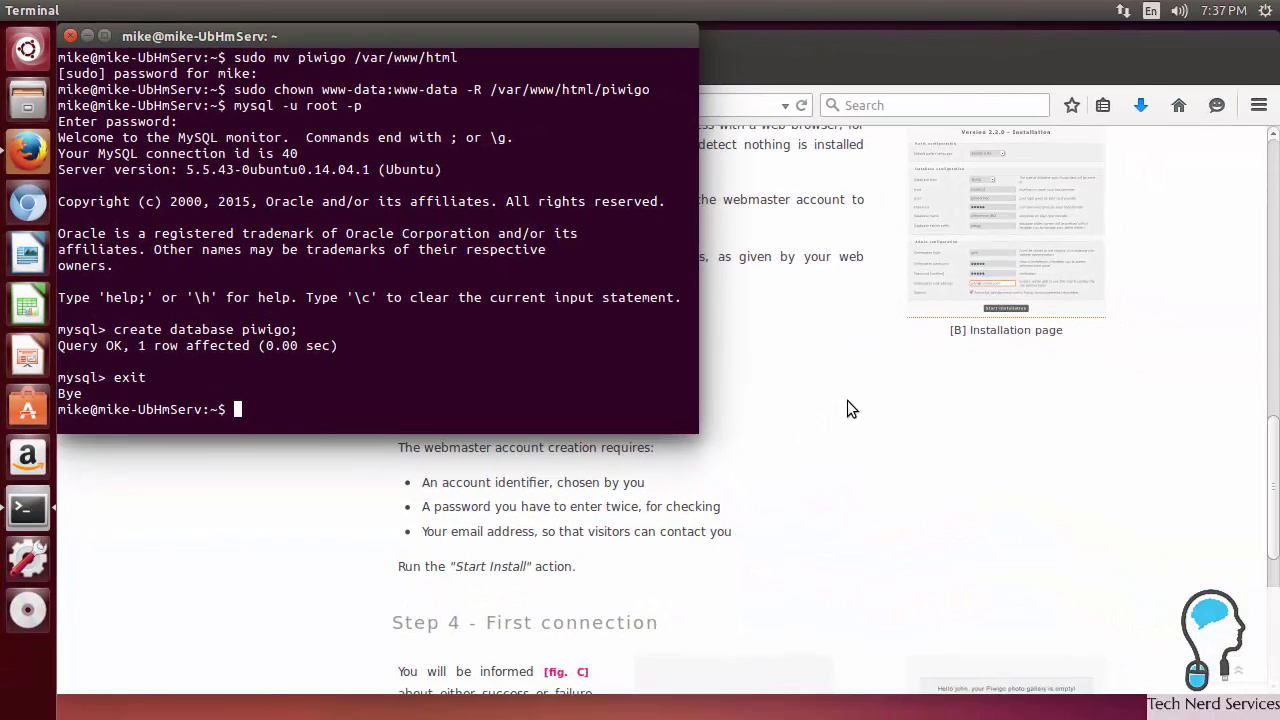
# Step: Load technerdservices.ddns.net/piwigo/ in a new tab and choose English [US] as gallery language
pyautogui.click(847, 400)
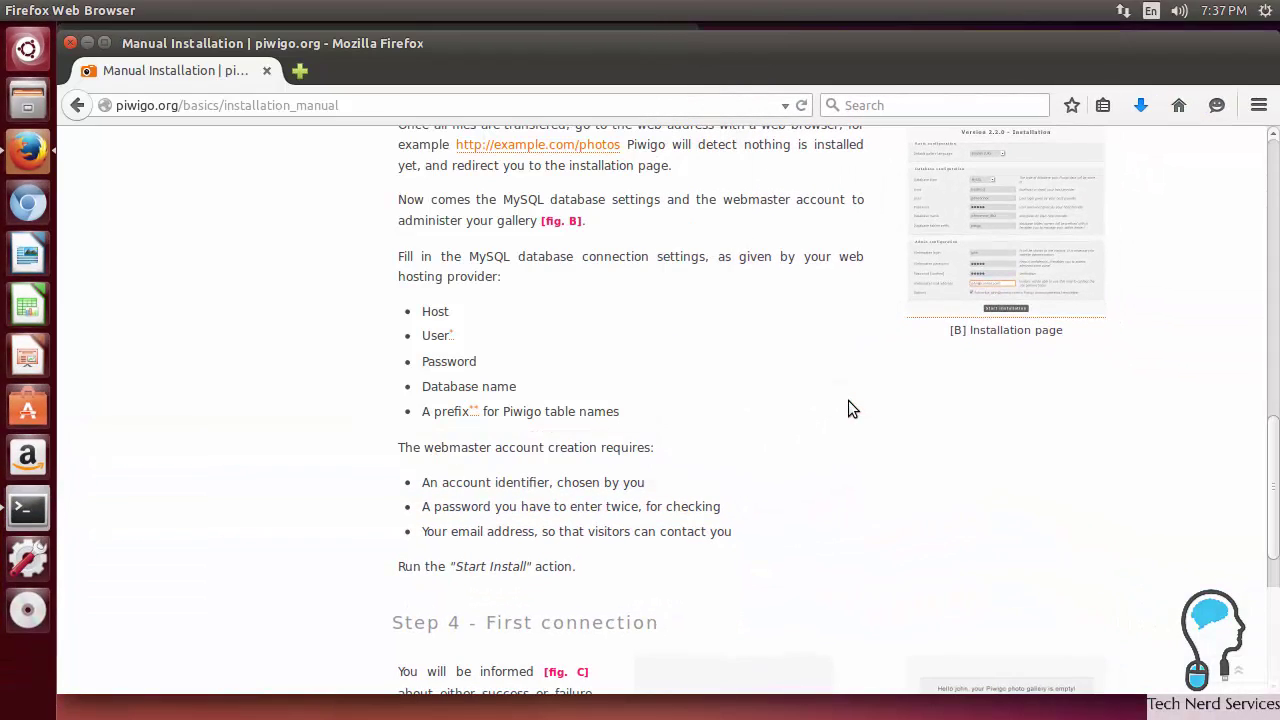
pyautogui.click(300, 72)
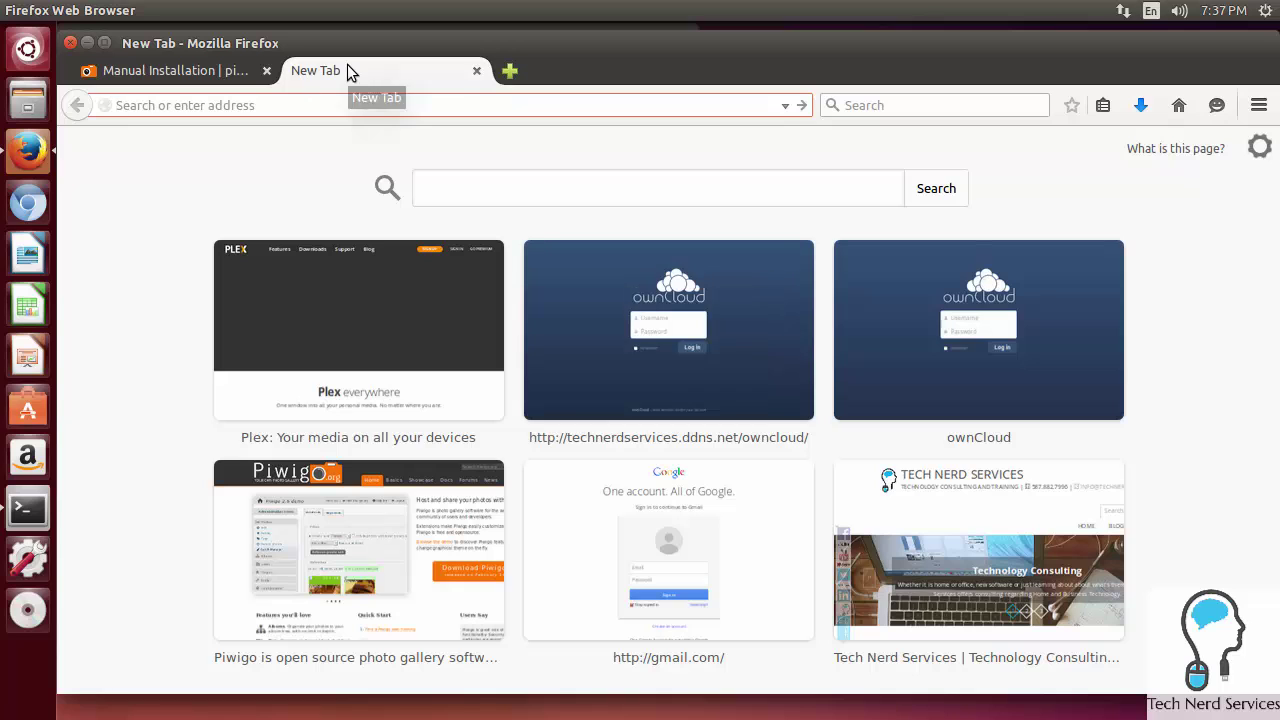
pyautogui.write('technerdservices.ddns.net/')
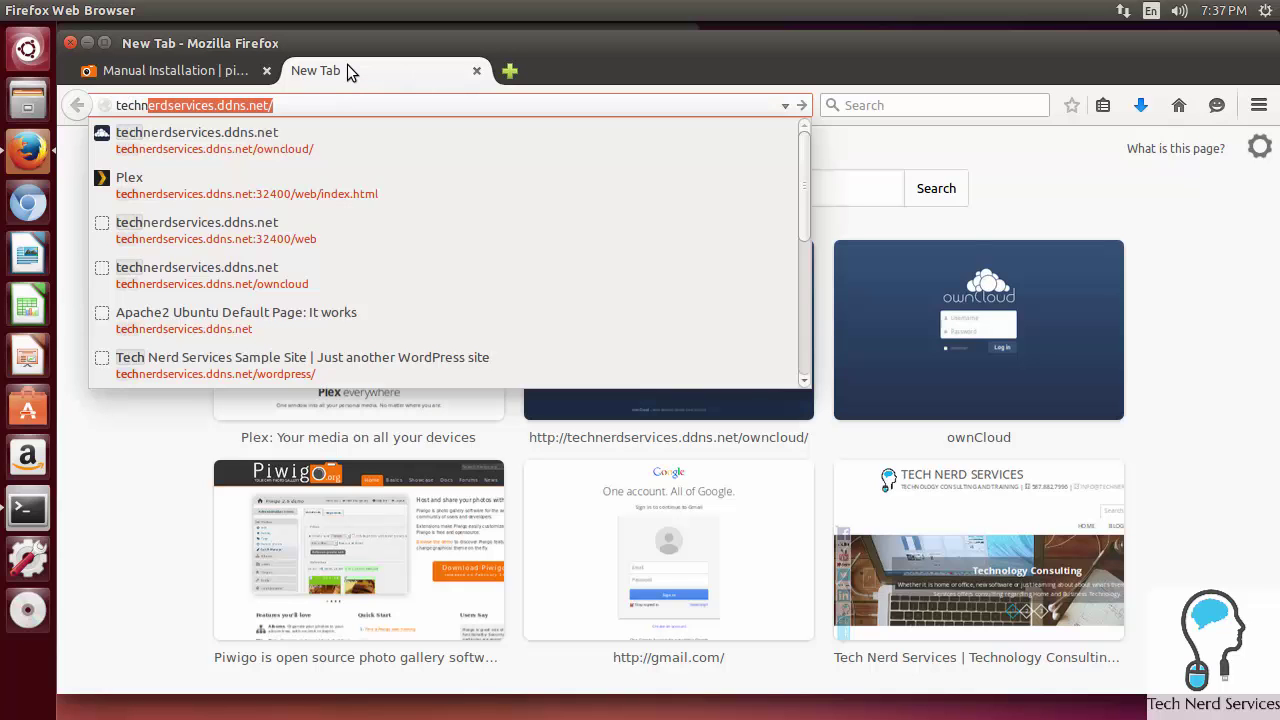
pyautogui.press('Return')
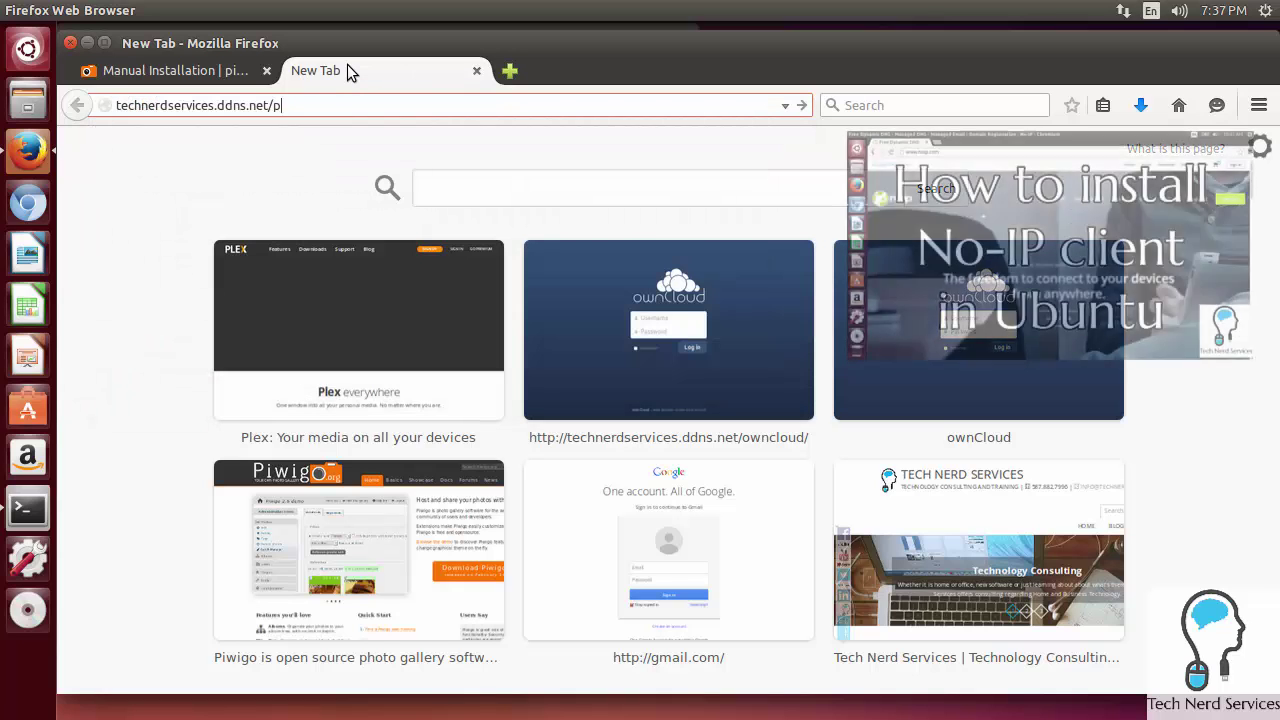
pyautogui.write('iwigo/')
pyautogui.press('Return')
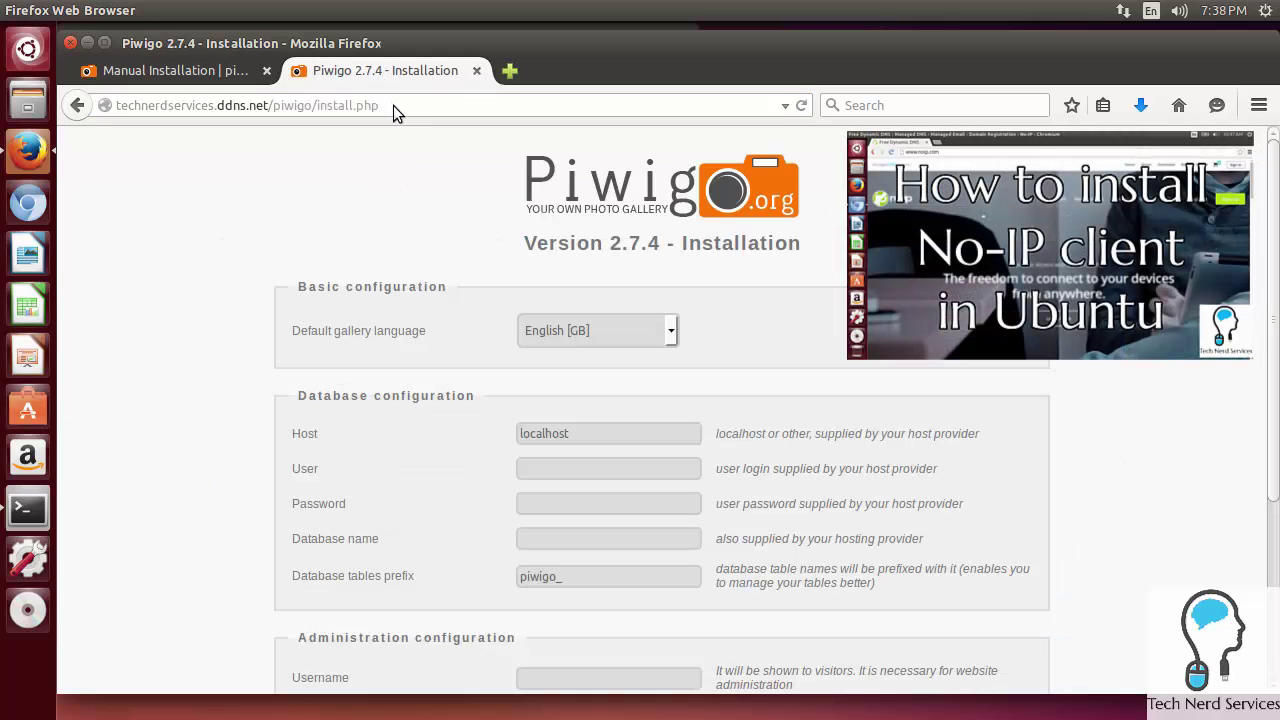
pyautogui.click(670, 331)
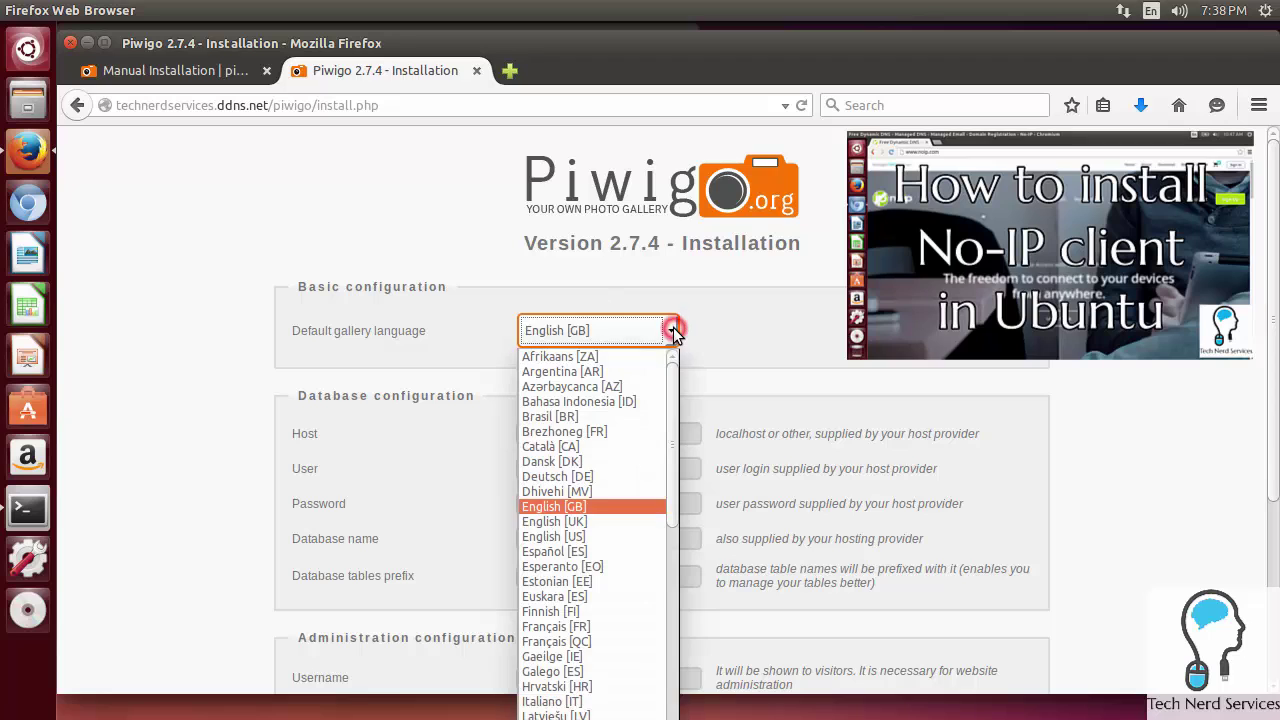
pyautogui.click(601, 536)
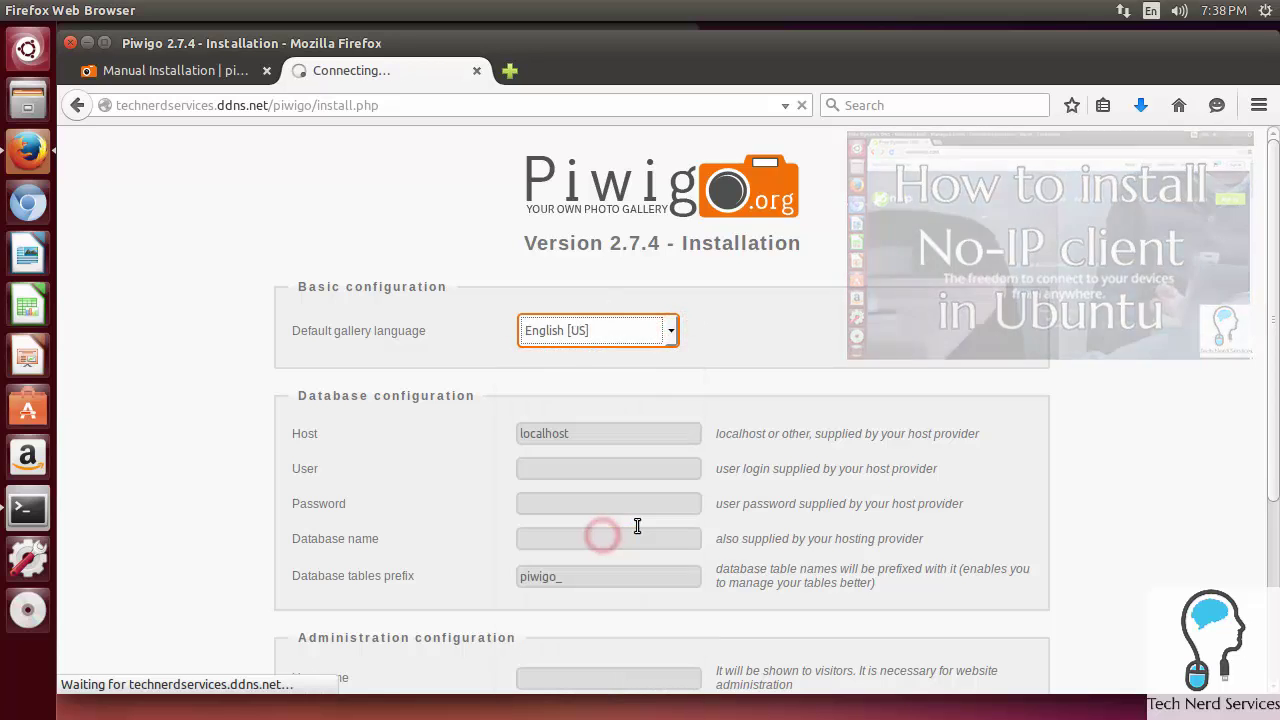
# Step: Enter database user root, its password, and database name piwigo
pyautogui.click(643, 470)
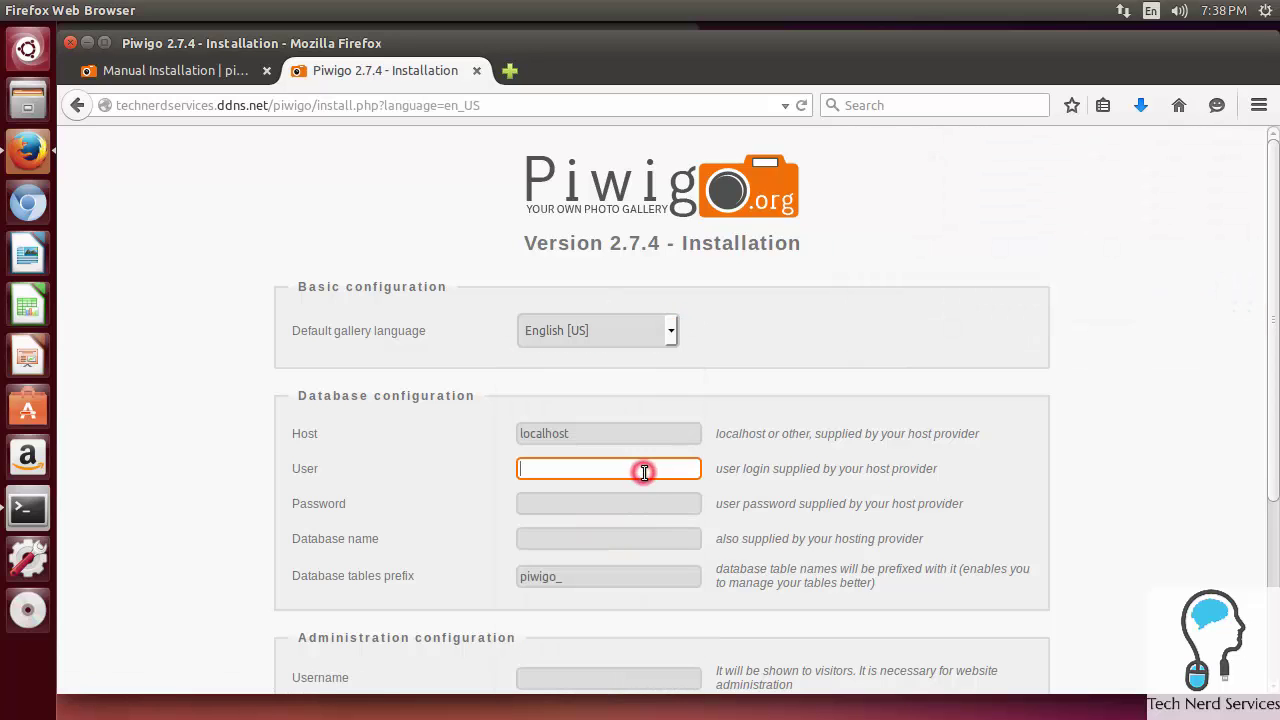
pyautogui.write('root')
pyautogui.press('Tab')
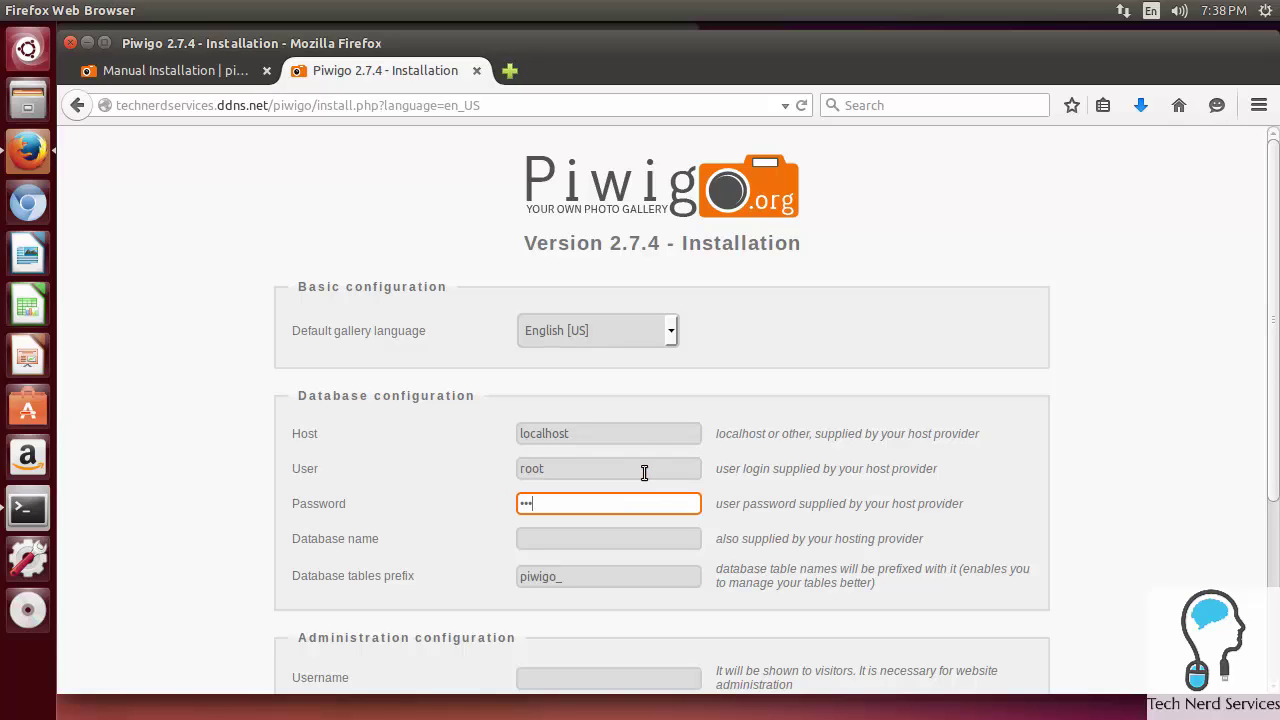
pyautogui.write('••••••')
pyautogui.press('Tab')
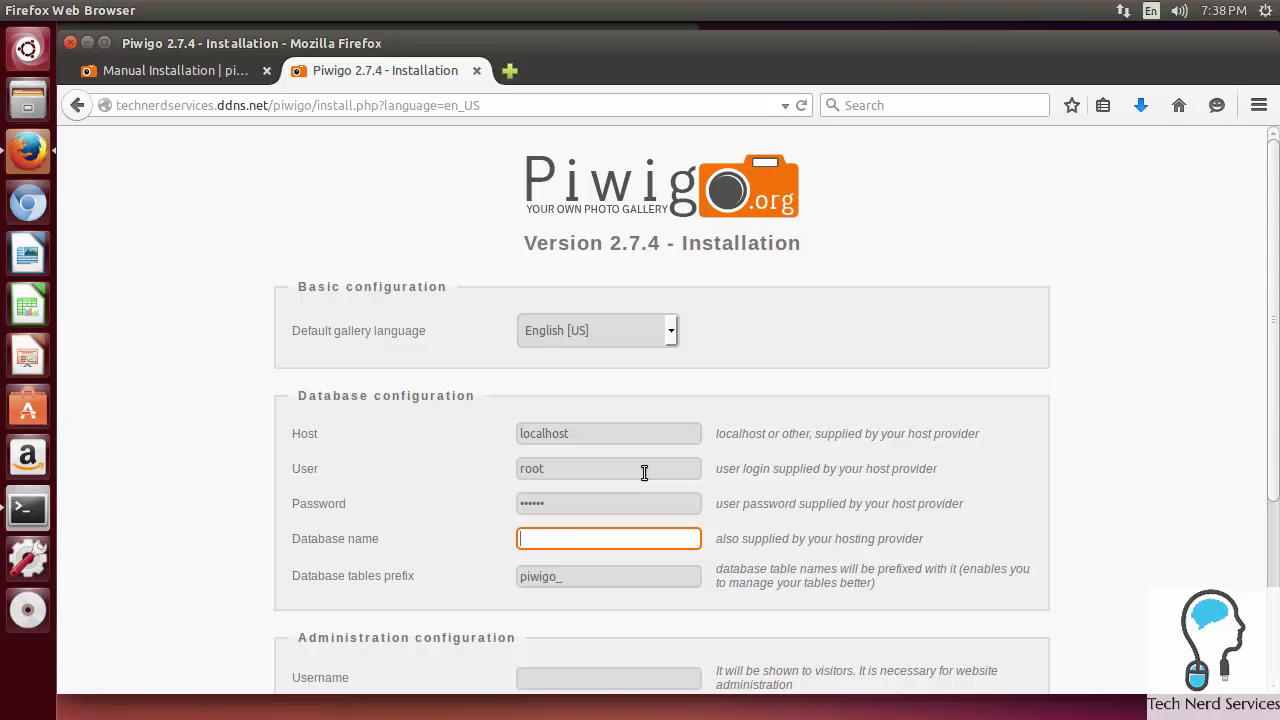
pyautogui.write('piwigo')
pyautogui.scroll(-4, 644, 472)
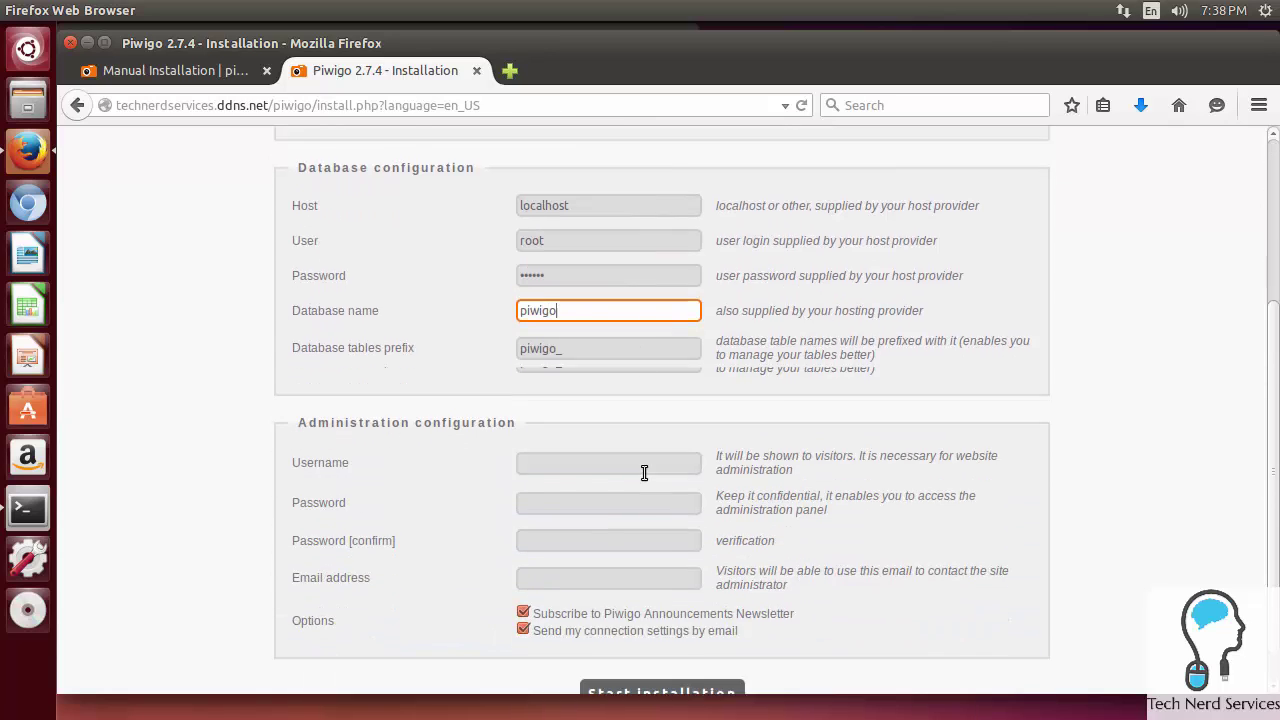
# Step: Fill in the administrator username, password, password confirmation and e-mail address
pyautogui.click(648, 452)
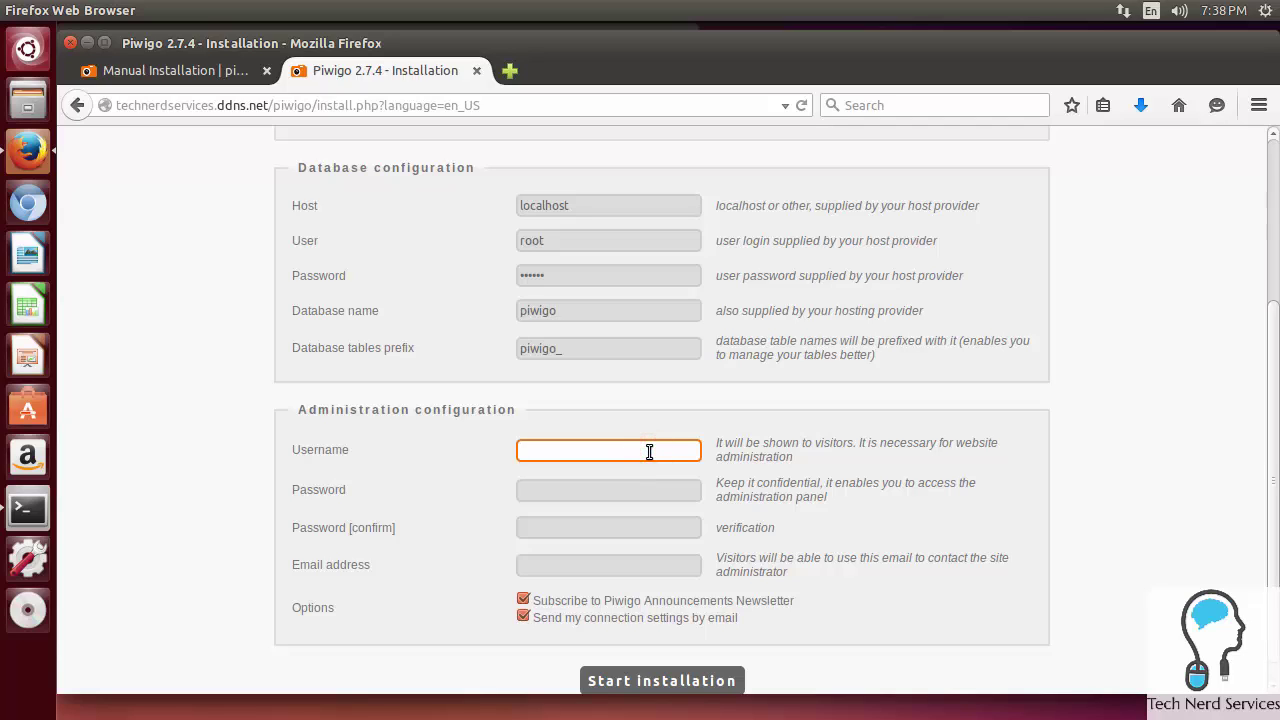
pyautogui.write('mike')
pyautogui.press('Tab')
pyautogui.write('•••••••••')
pyautogui.press('Tab')
pyautogui.write('••••••')
pyautogui.press('Tab')
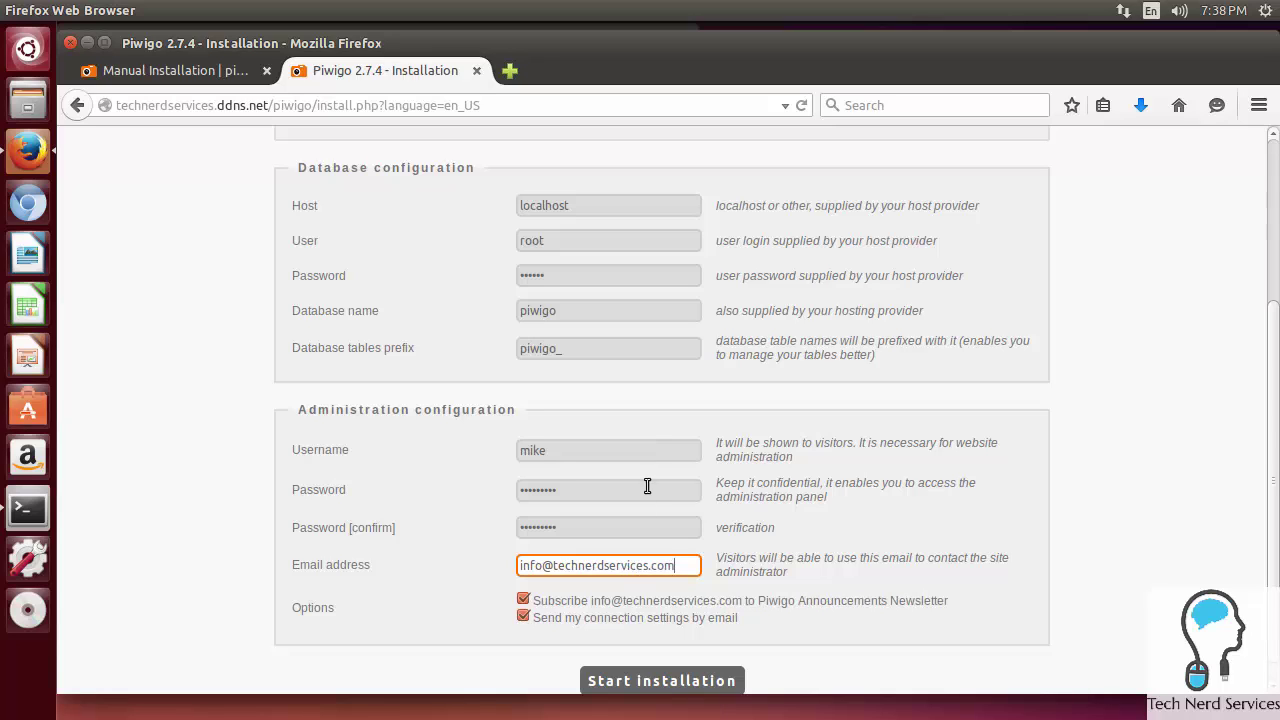
# Step: Untick the newsletter and emailed-settings options, then start the installation
pyautogui.click(523, 599)
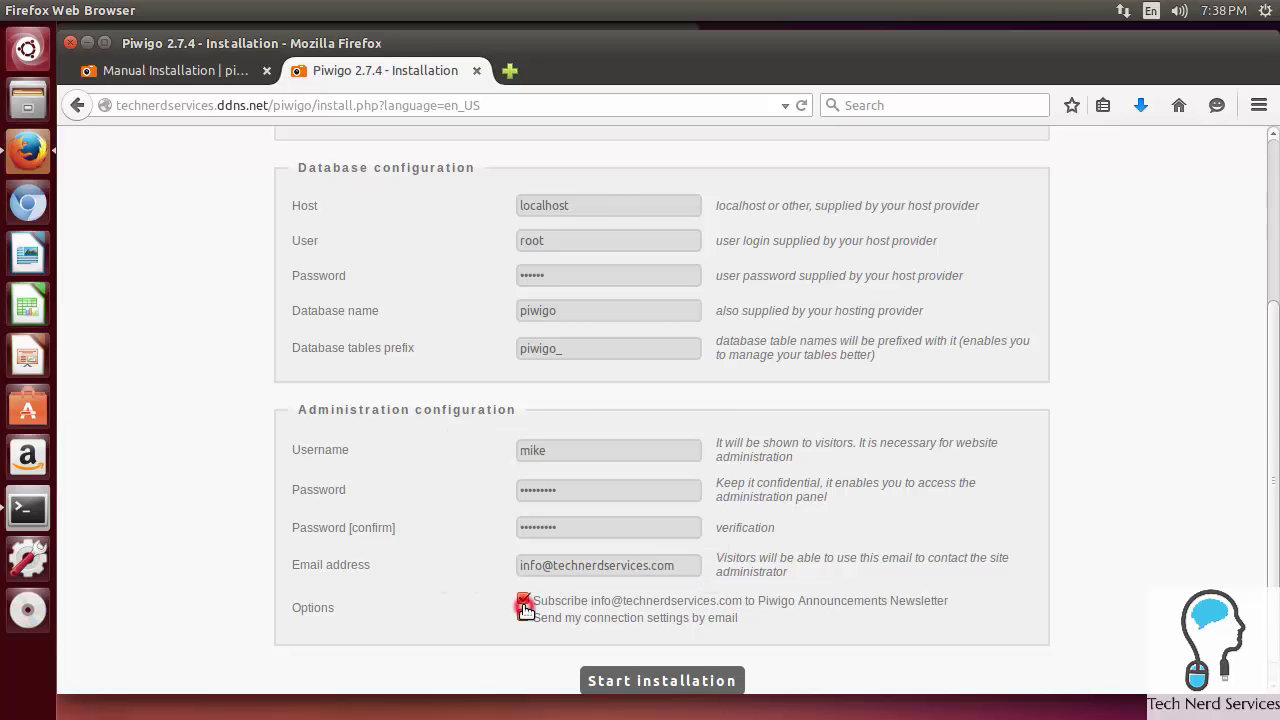
pyautogui.click(522, 616)
pyautogui.scroll(-1, 840, 651)
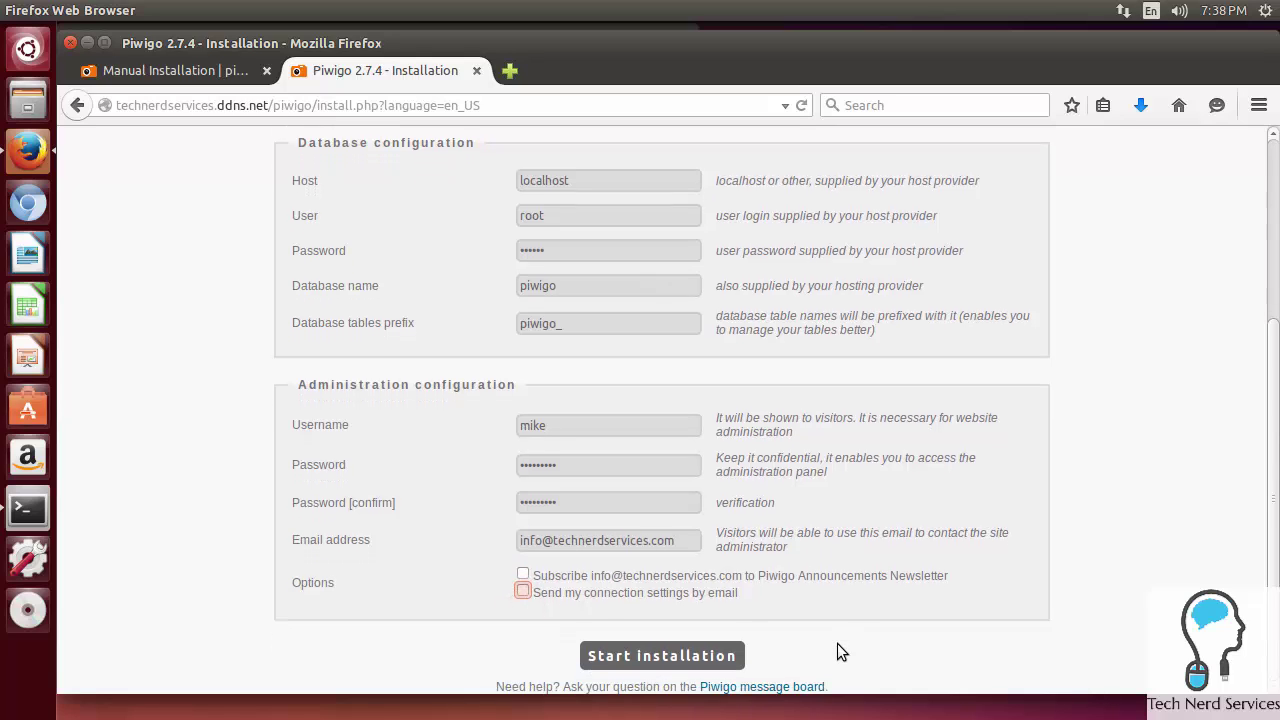
pyautogui.click(711, 658)
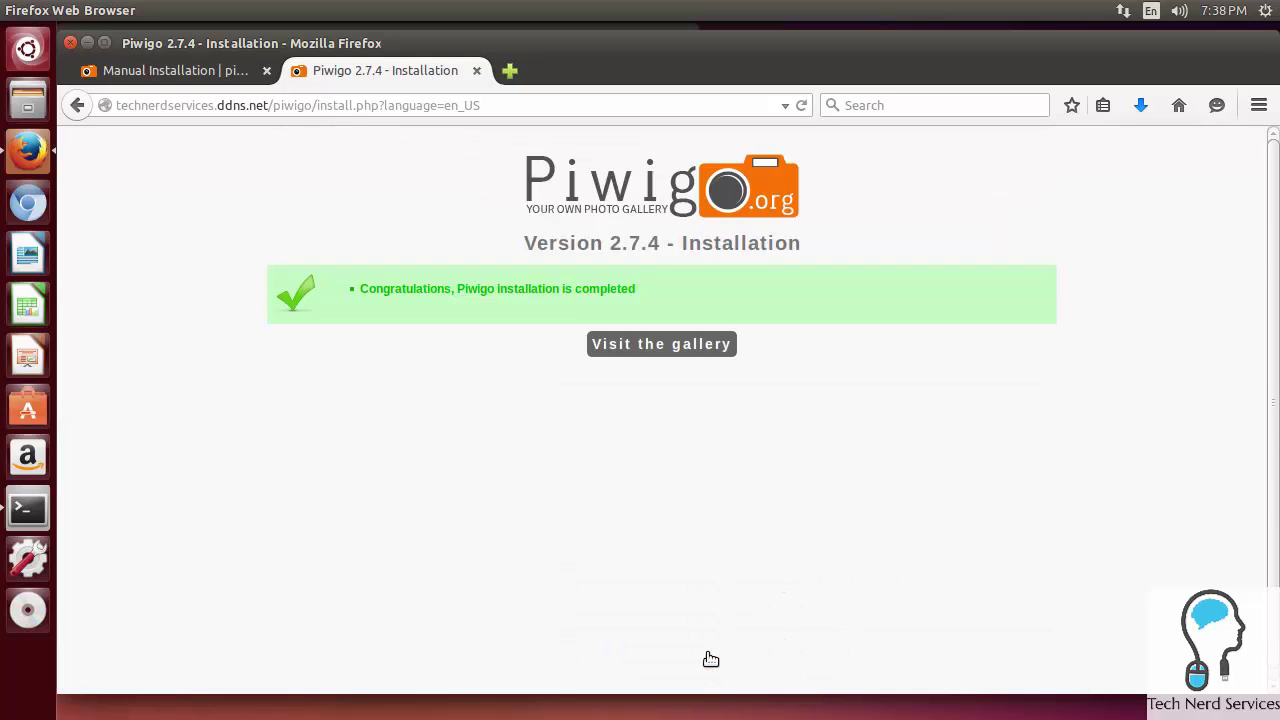
# Step: Visit the new gallery, end the tour, and confirm Update All for outdated extensions
pyautogui.click(628, 343)
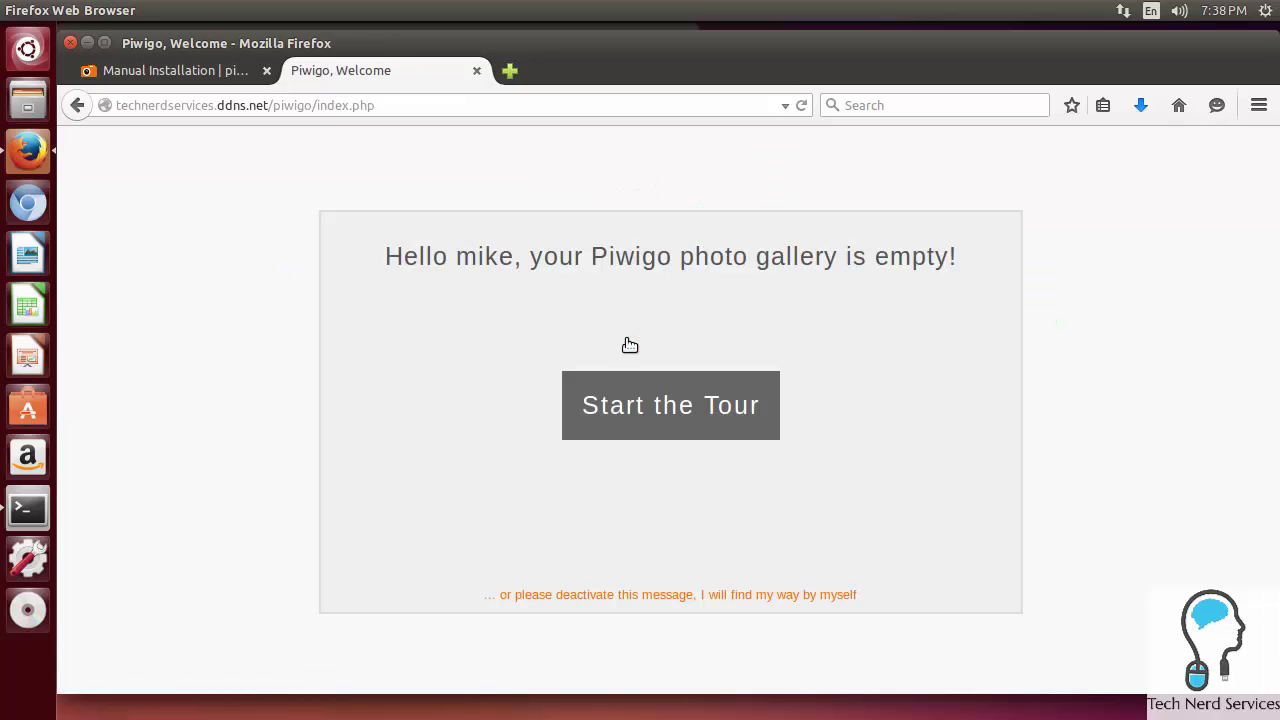
pyautogui.click(731, 402)
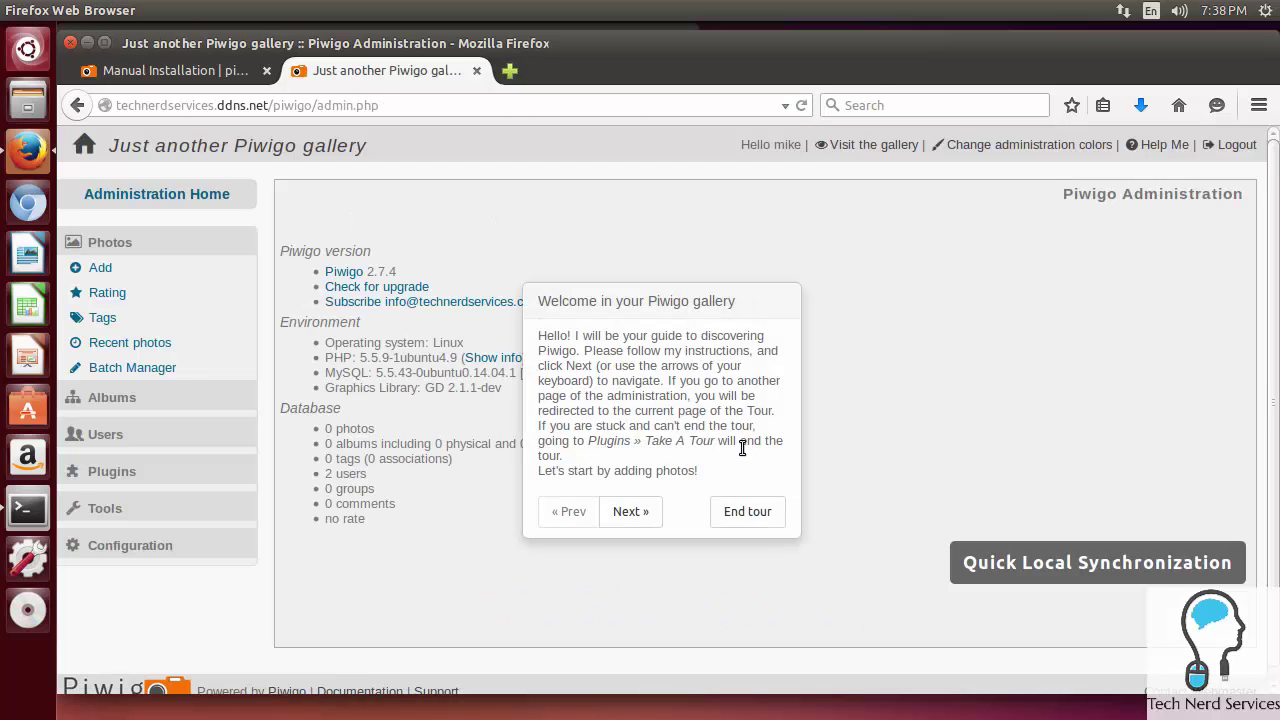
pyautogui.click(751, 514)
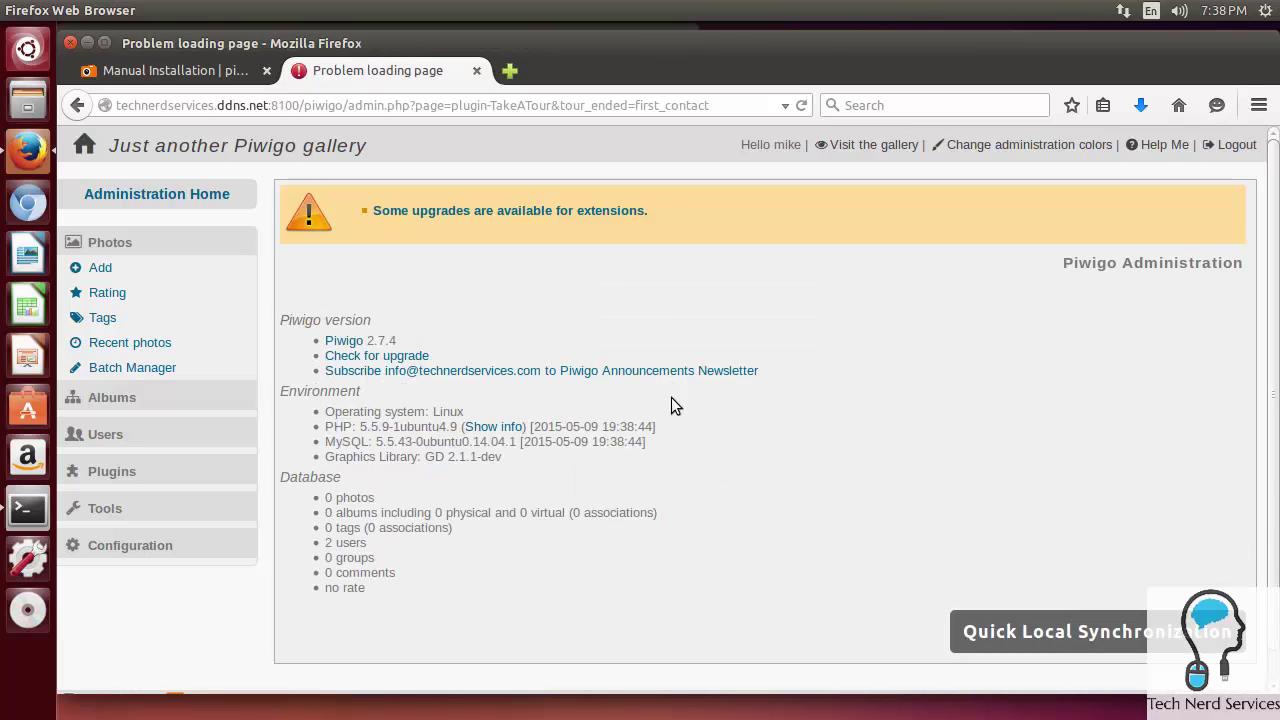
pyautogui.click(536, 212)
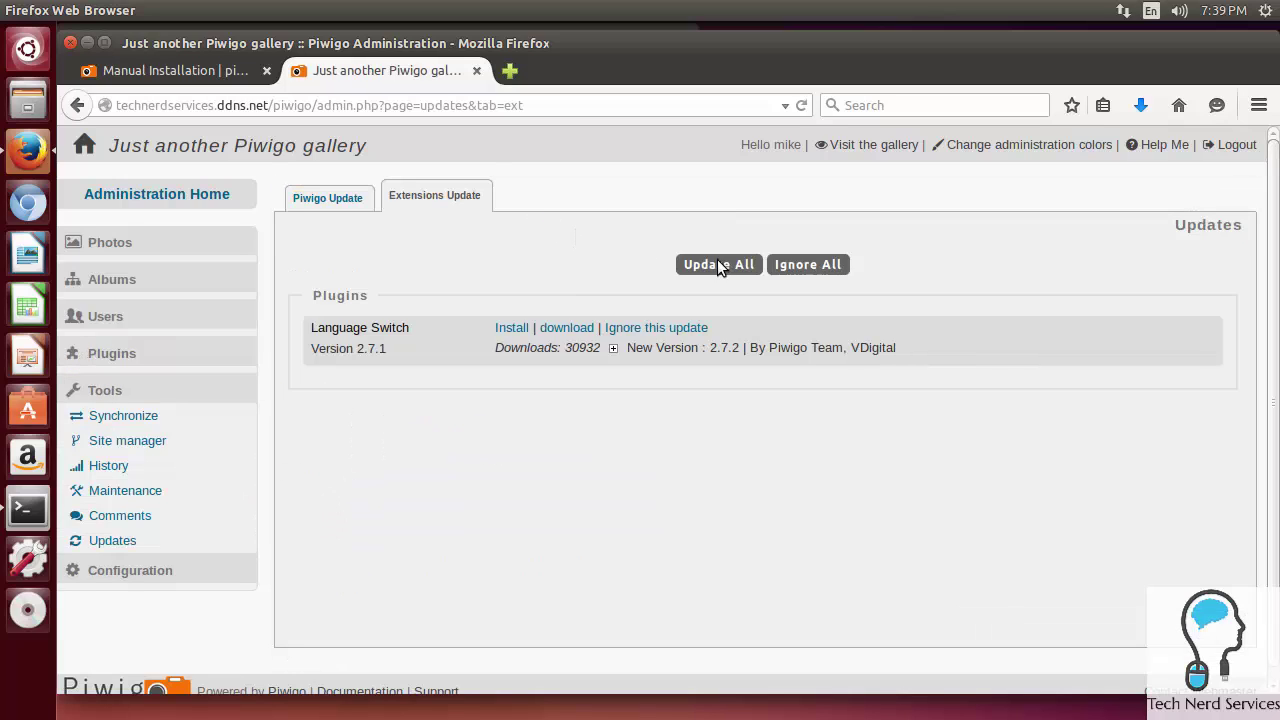
pyautogui.click(728, 265)
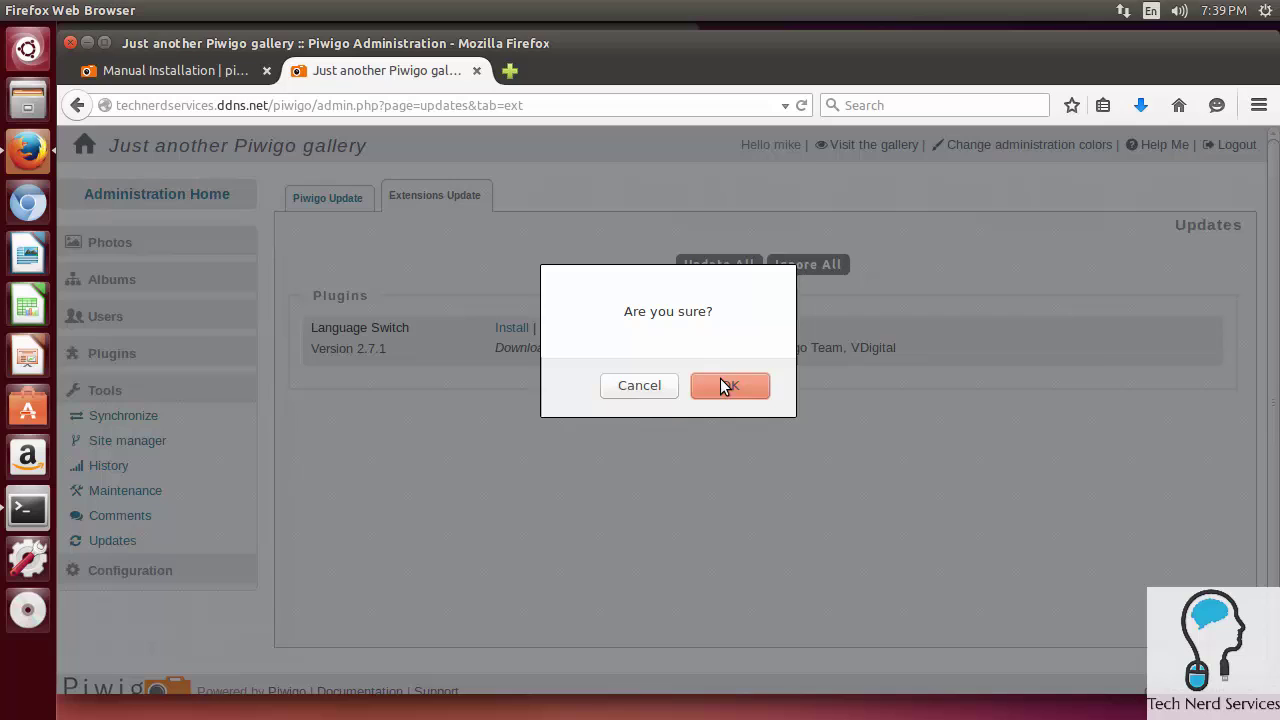
pyautogui.click(724, 386)
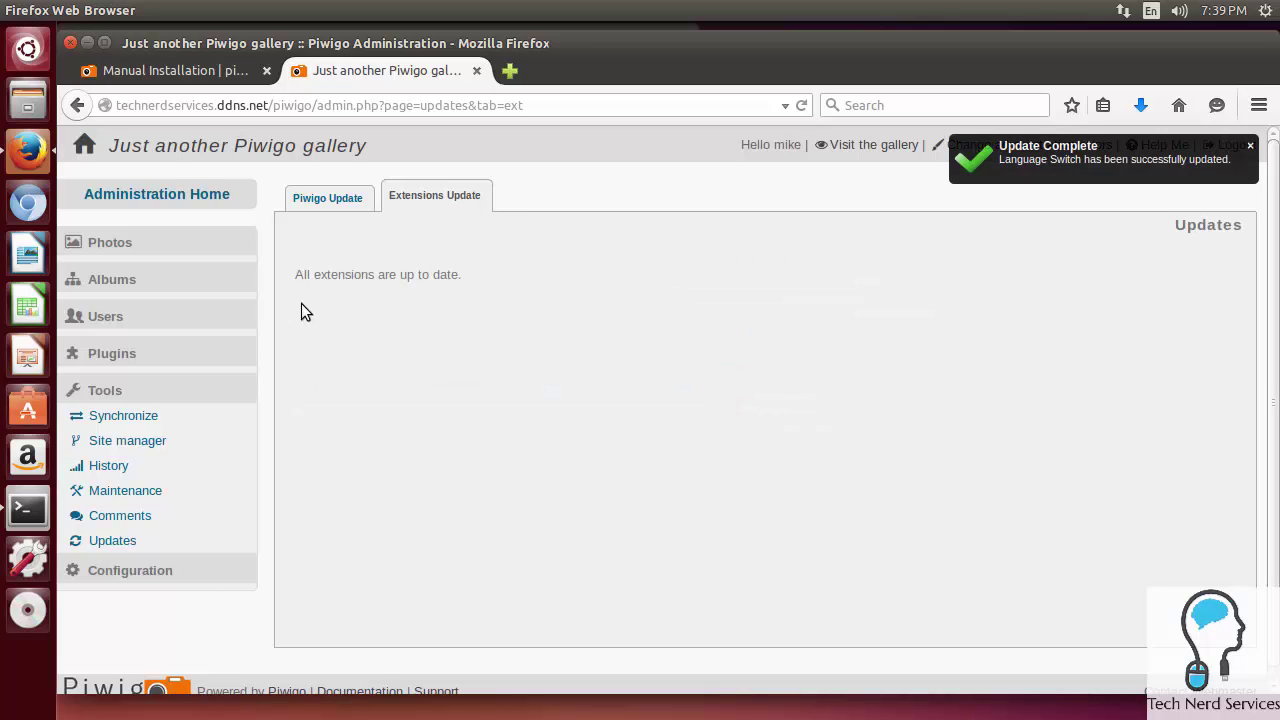
pyautogui.click(112, 246)
# Step: On the Add Photos page, create a new album named Logo
pyautogui.click(103, 271)
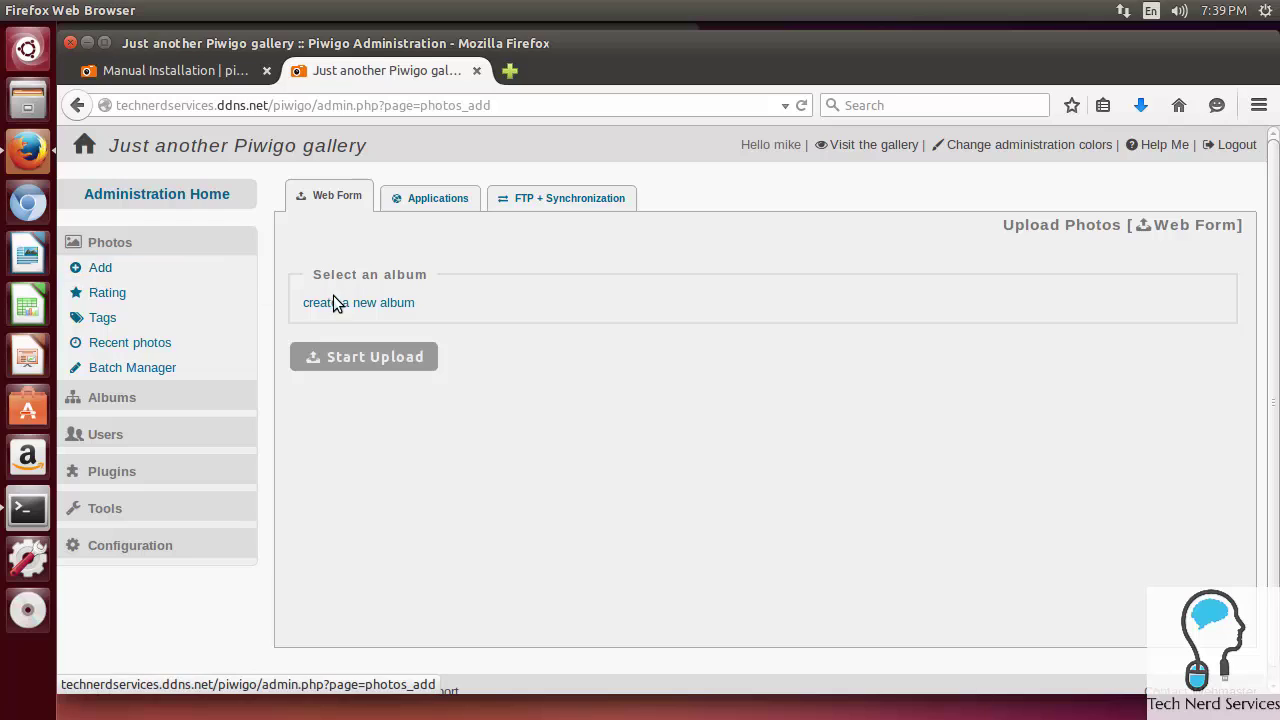
pyautogui.click(349, 303)
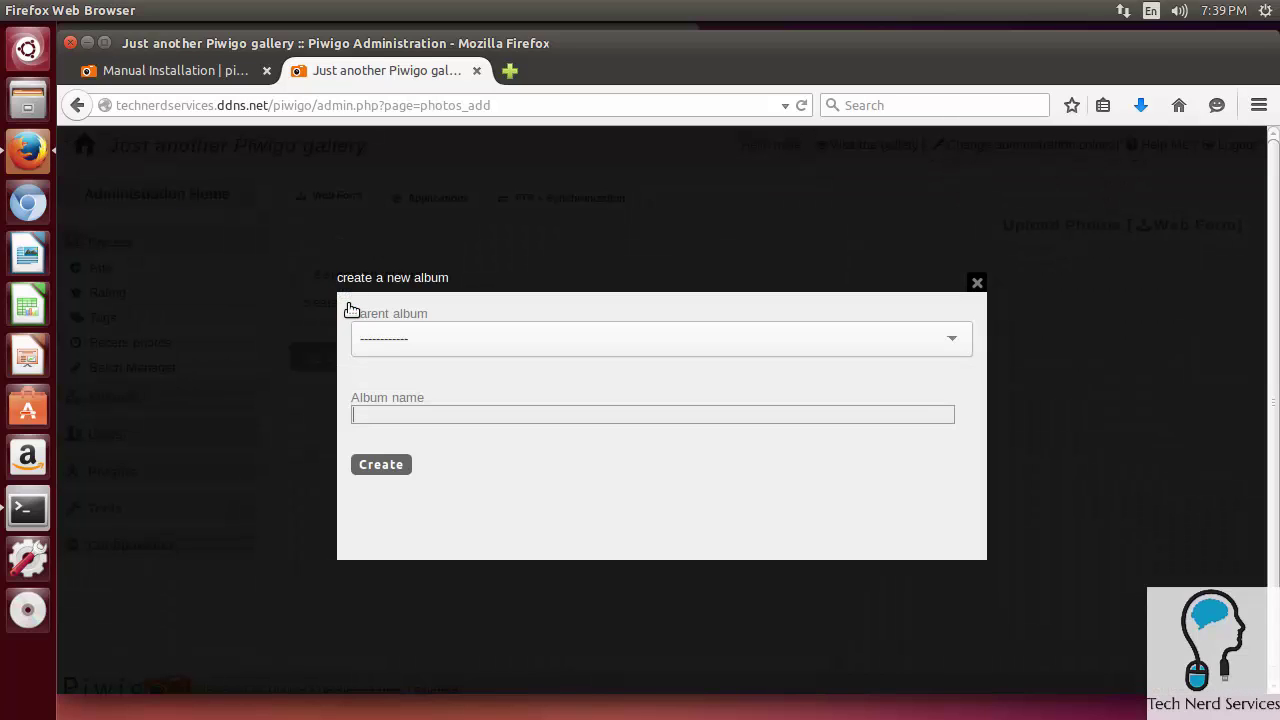
pyautogui.click(388, 417)
pyautogui.write('Logo')
pyautogui.click(408, 463)
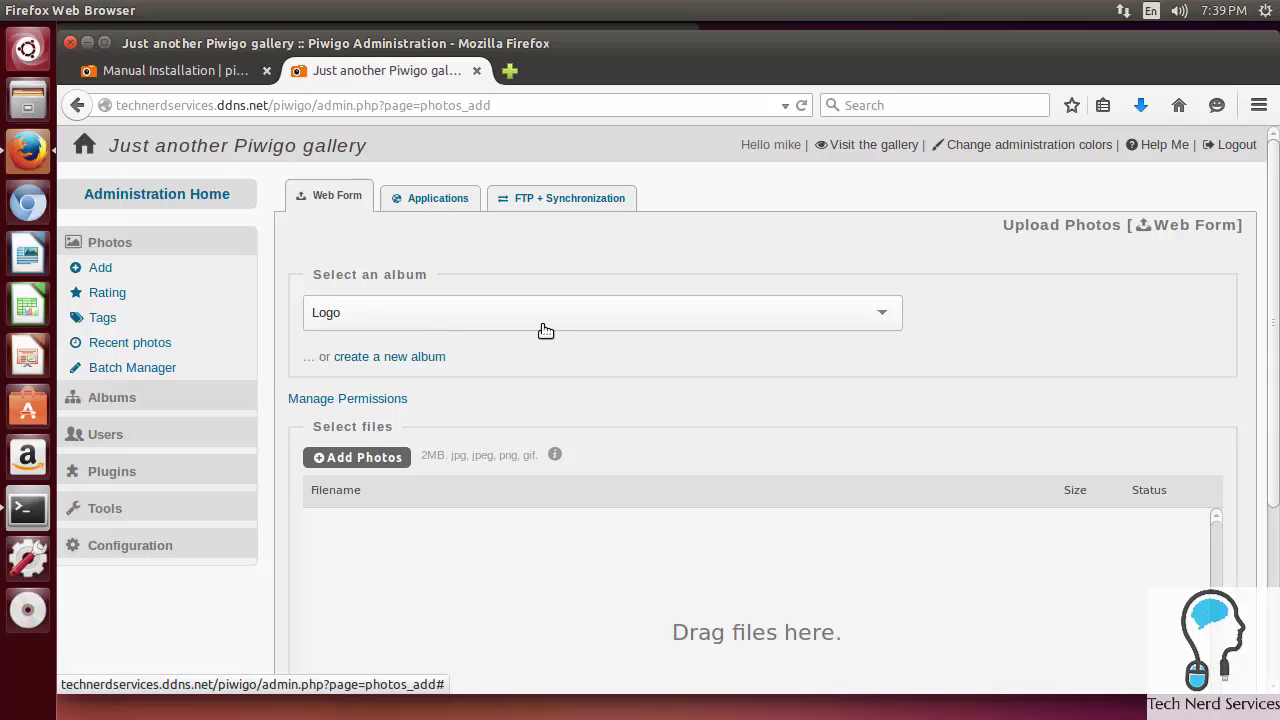
pyautogui.scroll(-3, 545, 330)
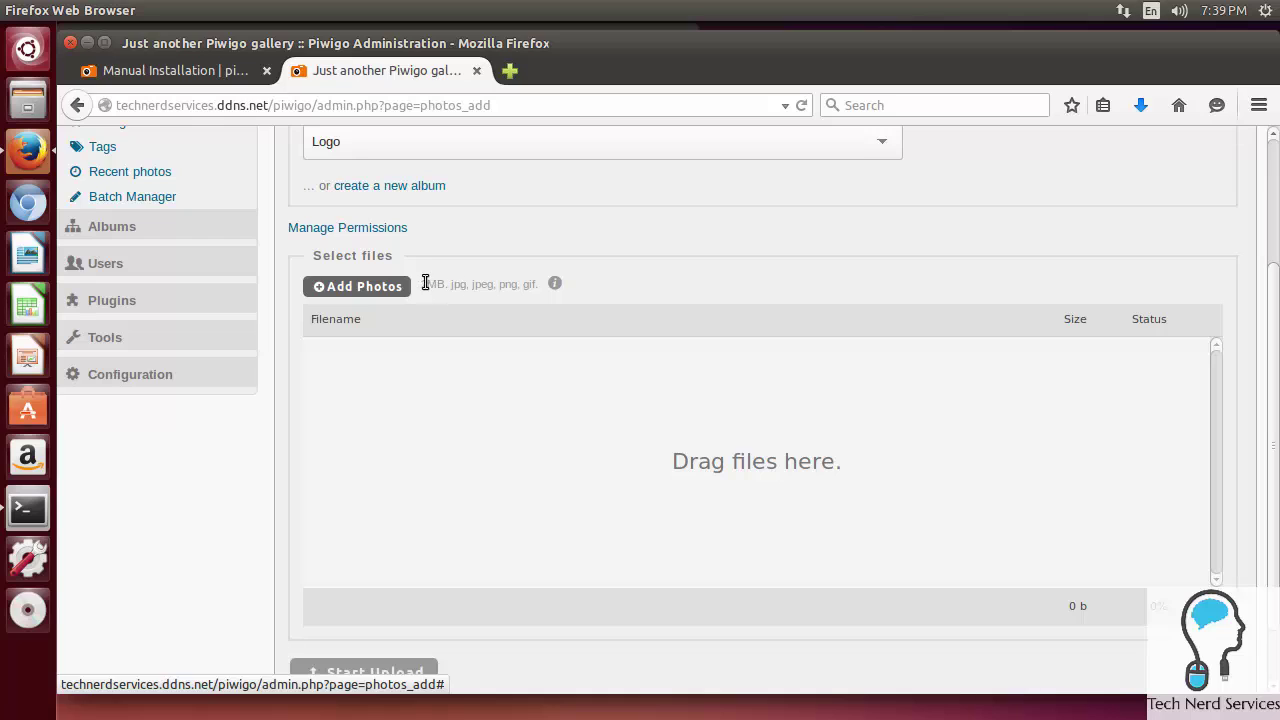
# Step: Pick Logo.png from the Pictures folder and upload it into the Logo album
pyautogui.click(366, 289)
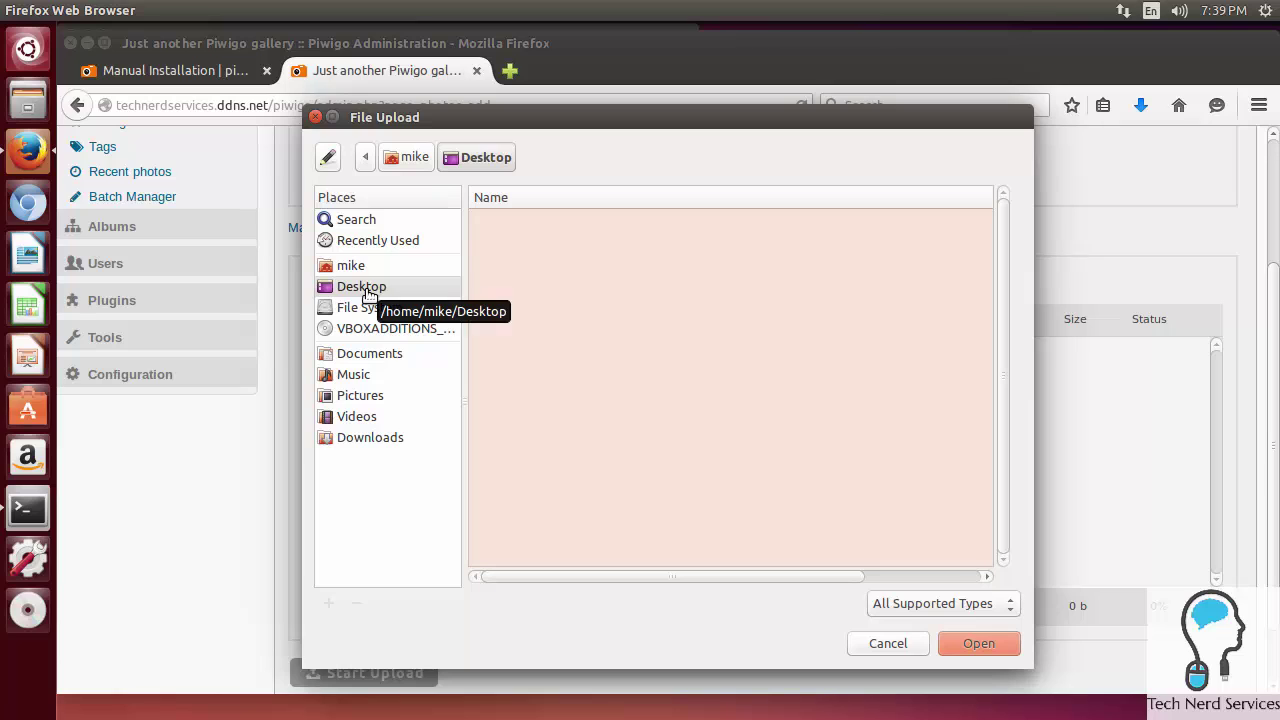
pyautogui.click(366, 267)
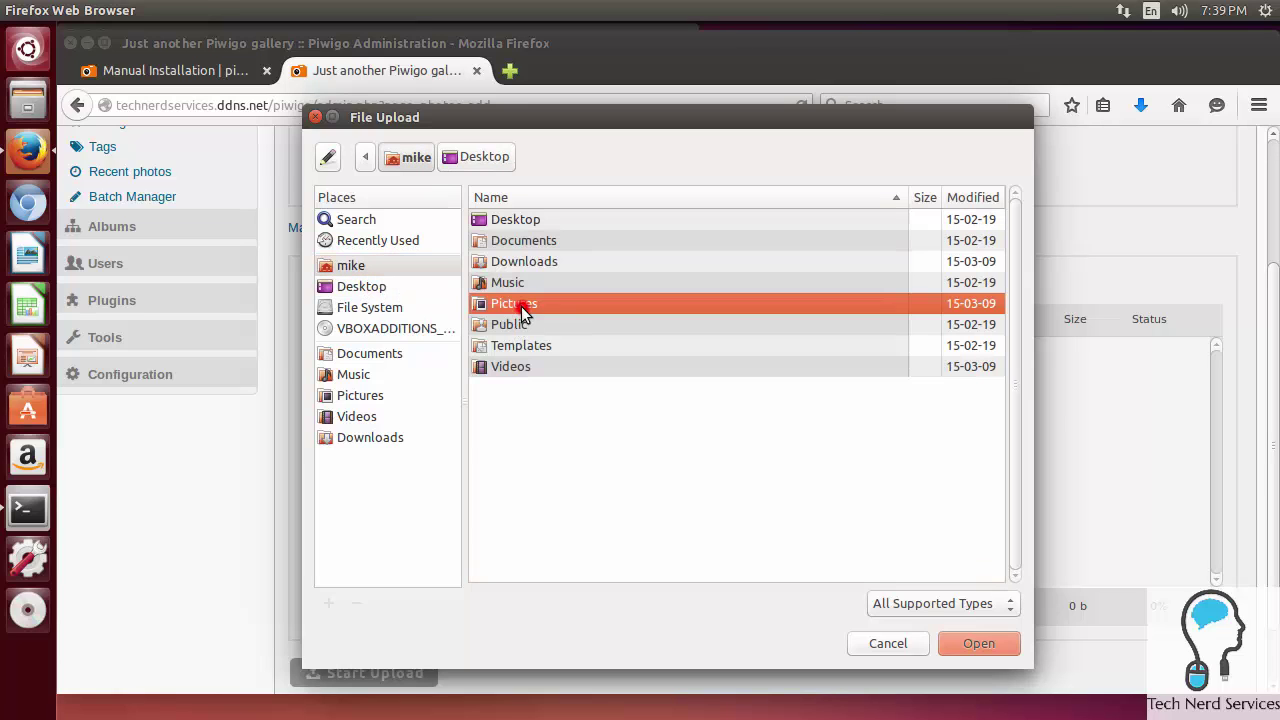
pyautogui.click(520, 308)
pyautogui.doubleClick(521, 306)
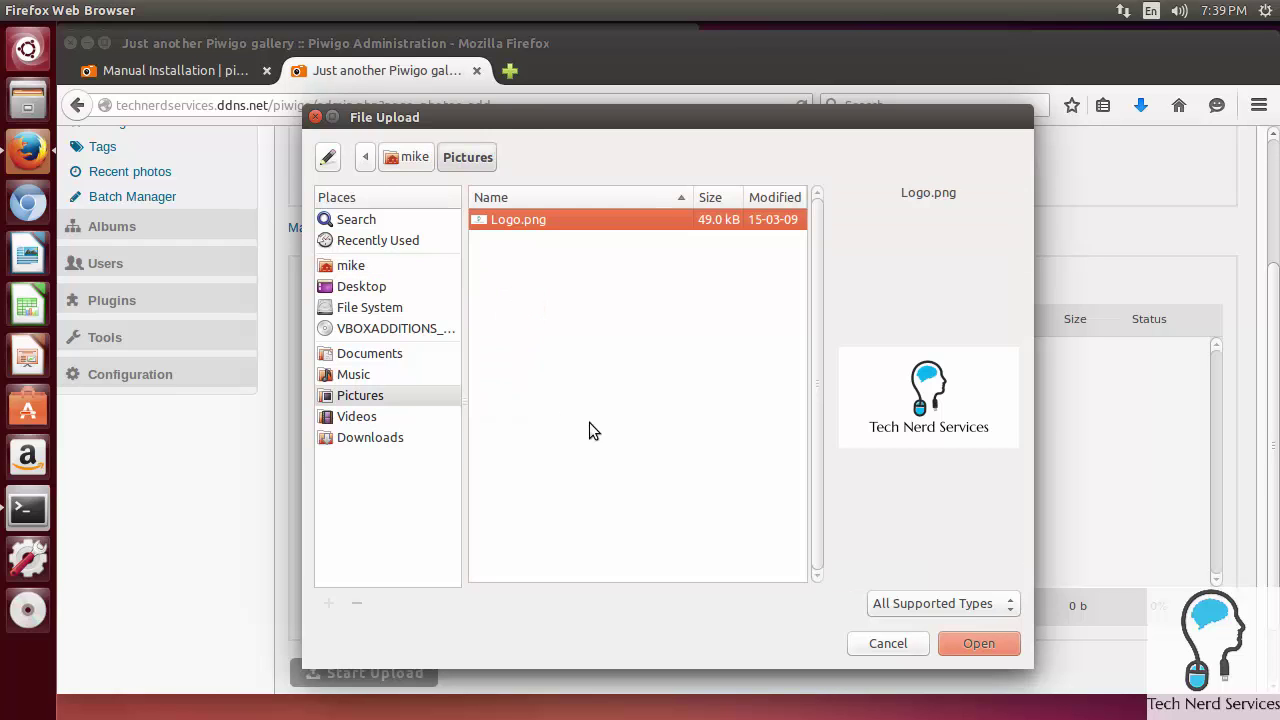
pyautogui.click(980, 643)
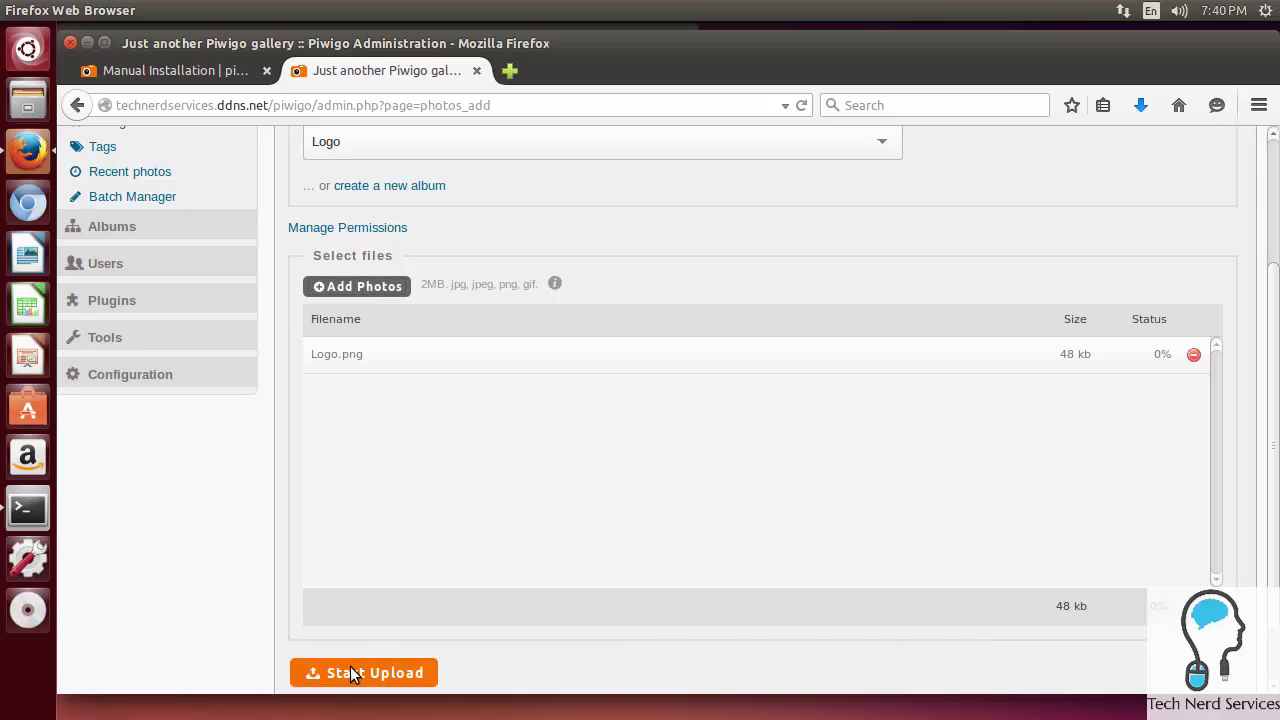
pyautogui.click(350, 668)
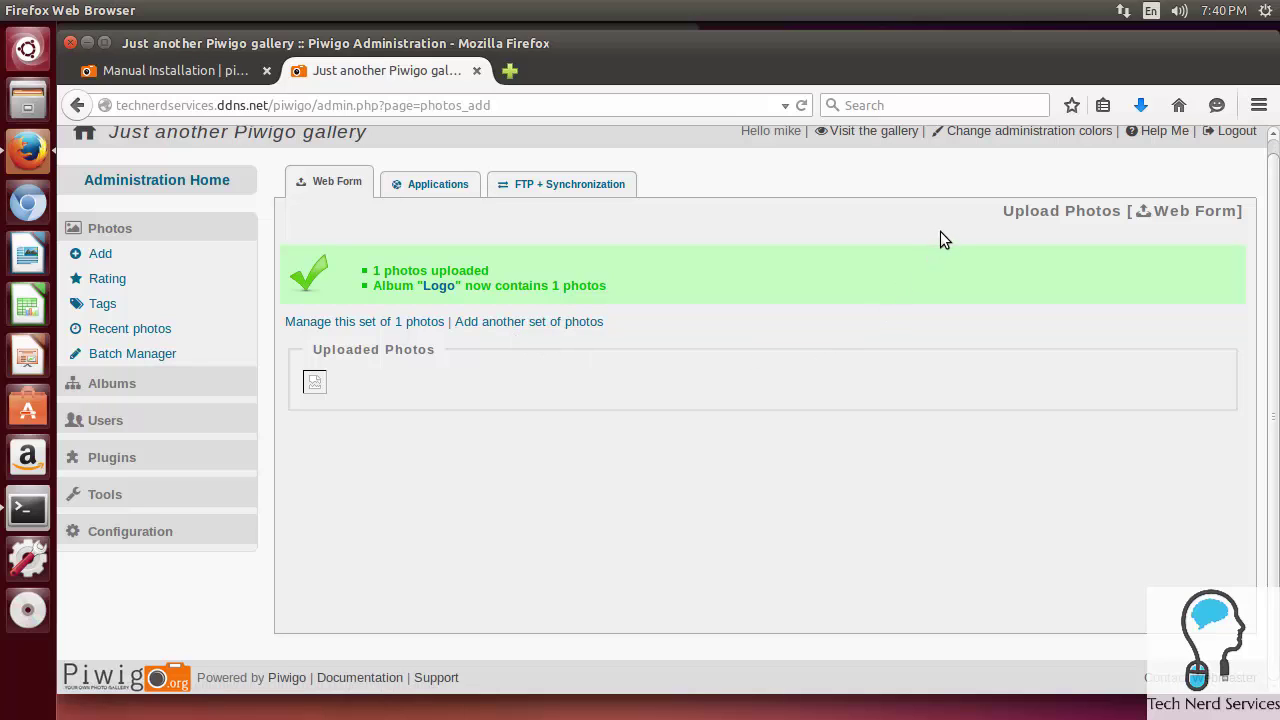
# Step: Browse the public gallery showing the Logo album, then go back to Administration
pyautogui.click(885, 132)
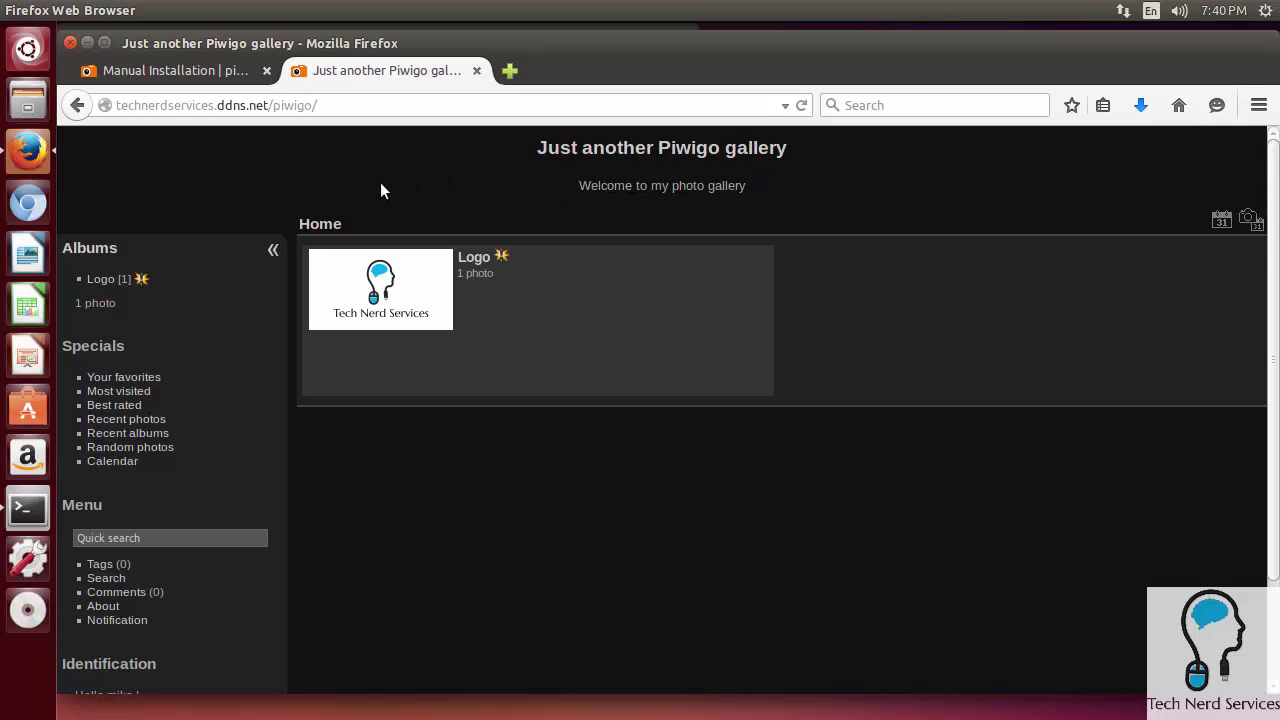
pyautogui.scroll(-2, 380, 190)
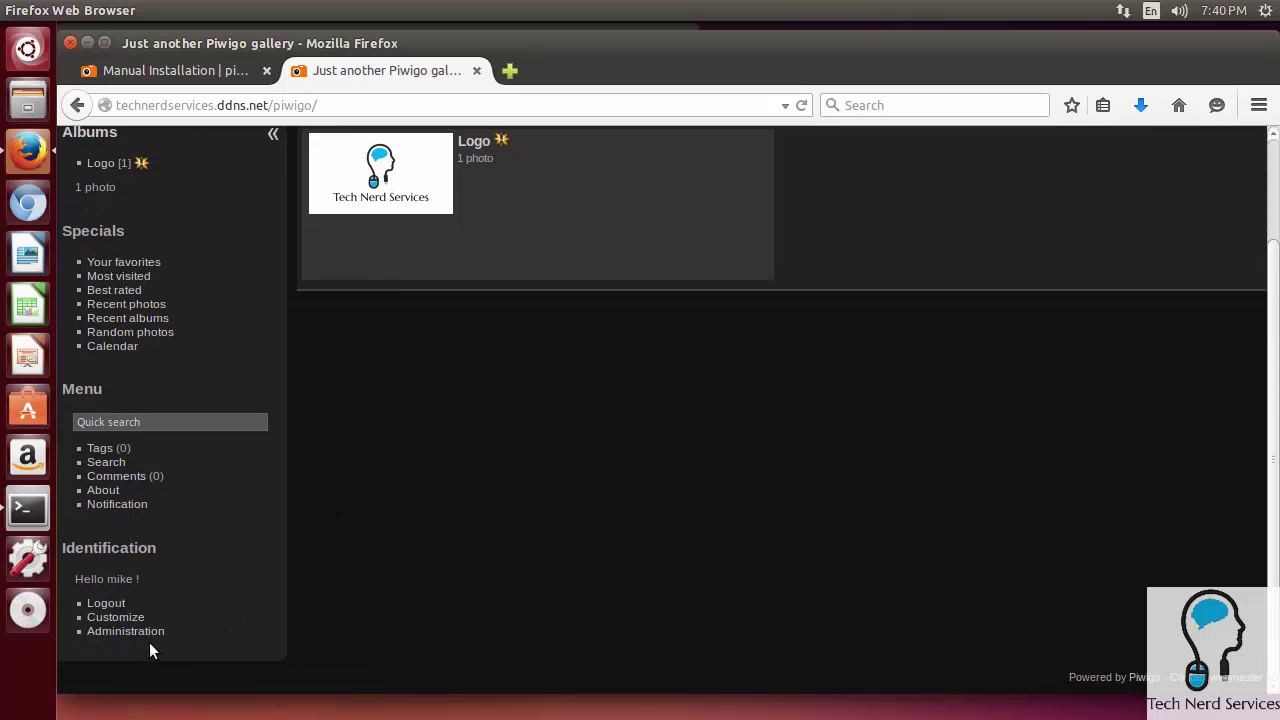
pyautogui.click(148, 633)
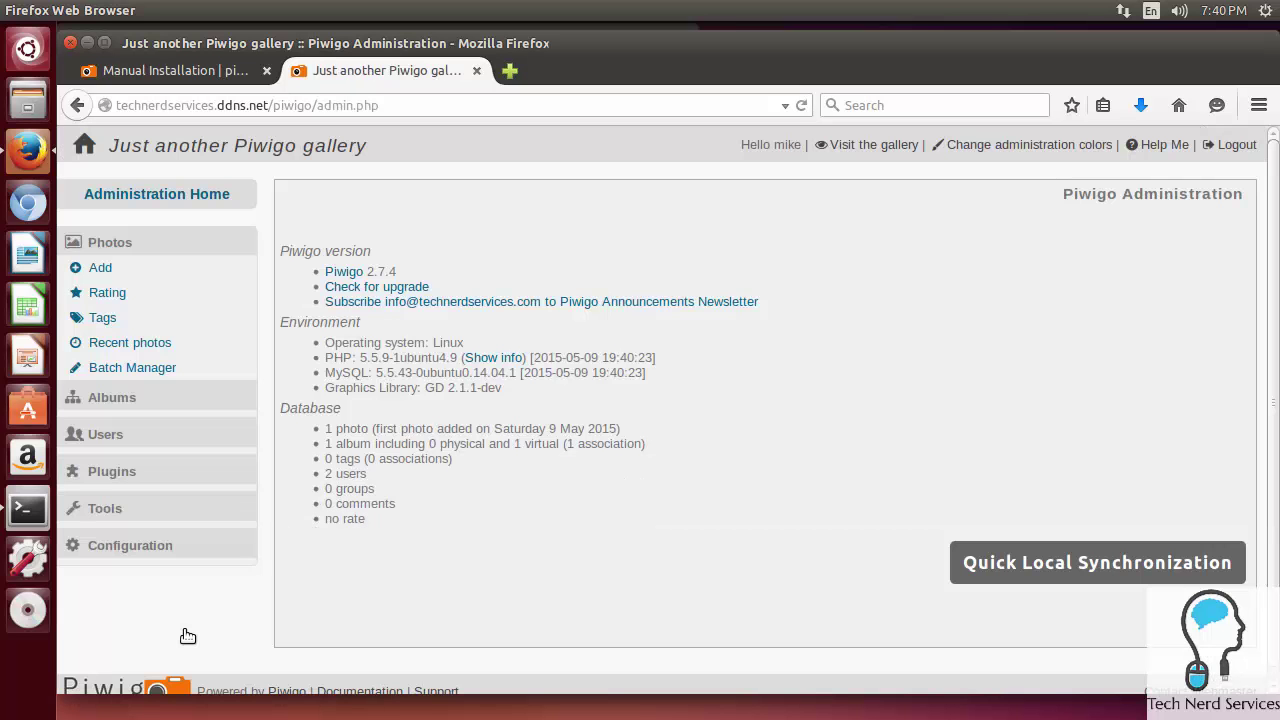
# Step: Change the gallery title in Configuration > Options to 'Mike's Photo Gallery' and save
pyautogui.click(153, 552)
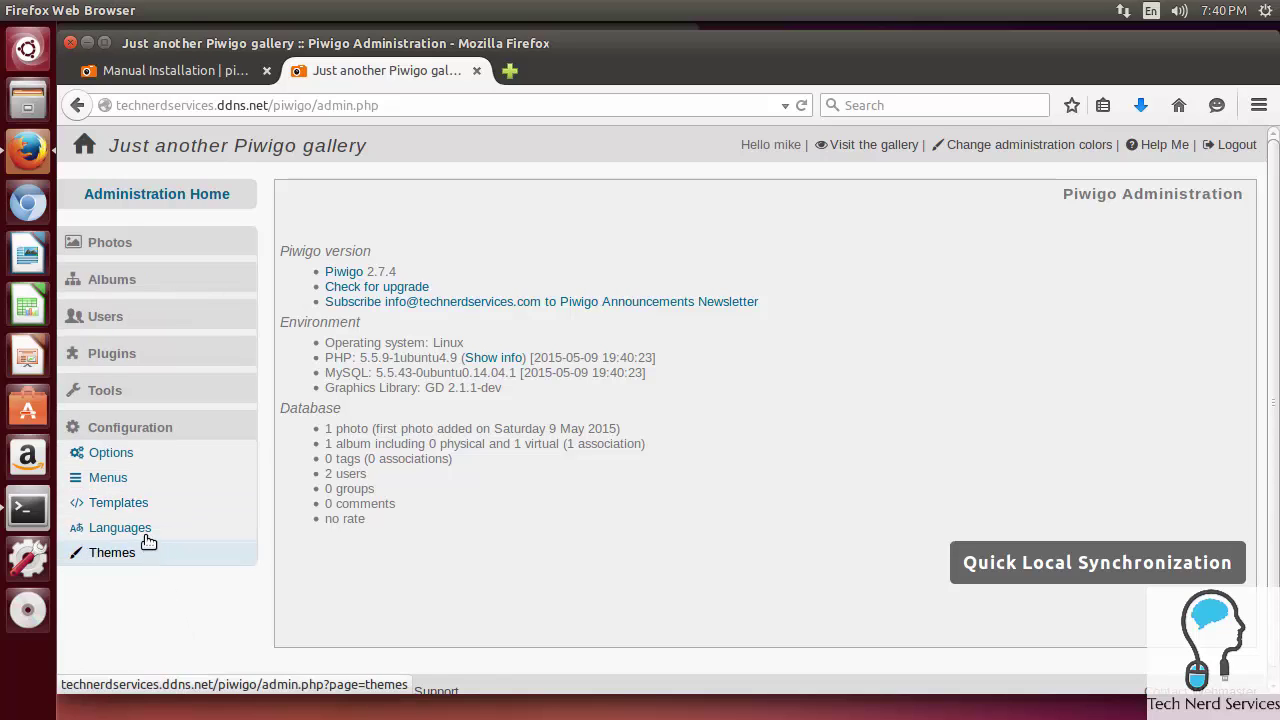
pyautogui.click(124, 450)
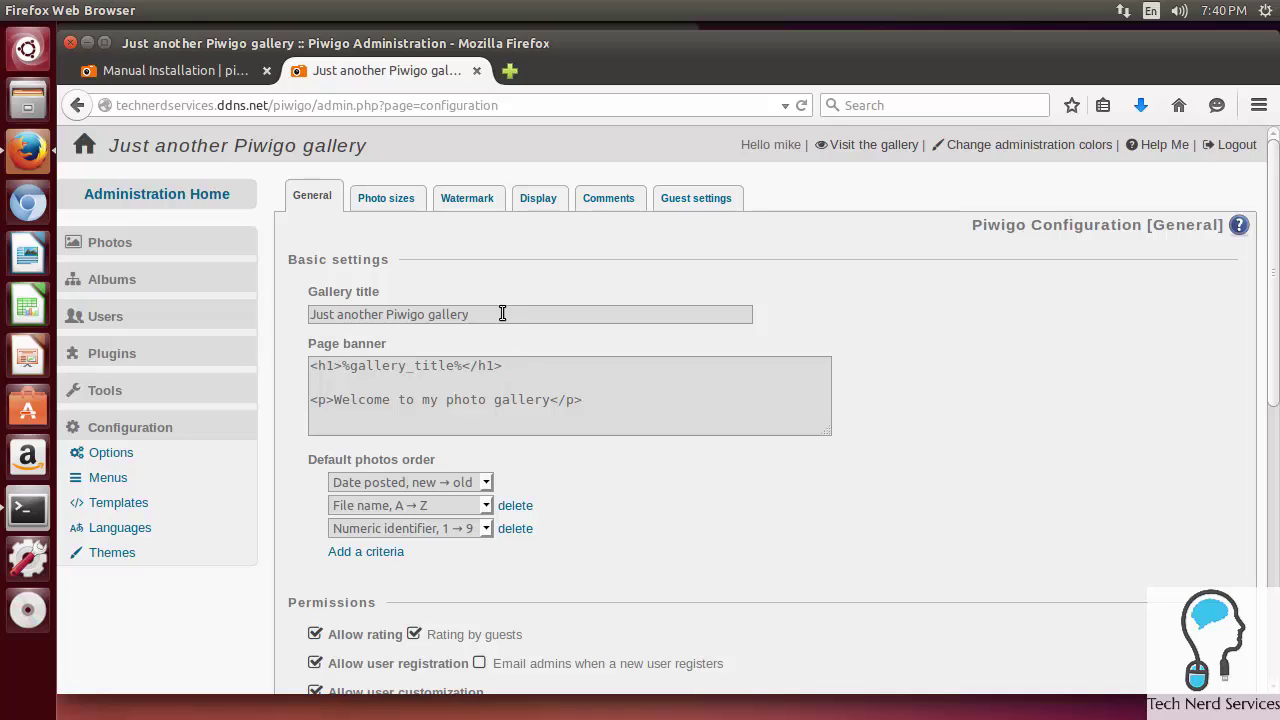
pyautogui.moveTo(500, 311); pyautogui.dragTo(289, 319)
pyautogui.write('M')
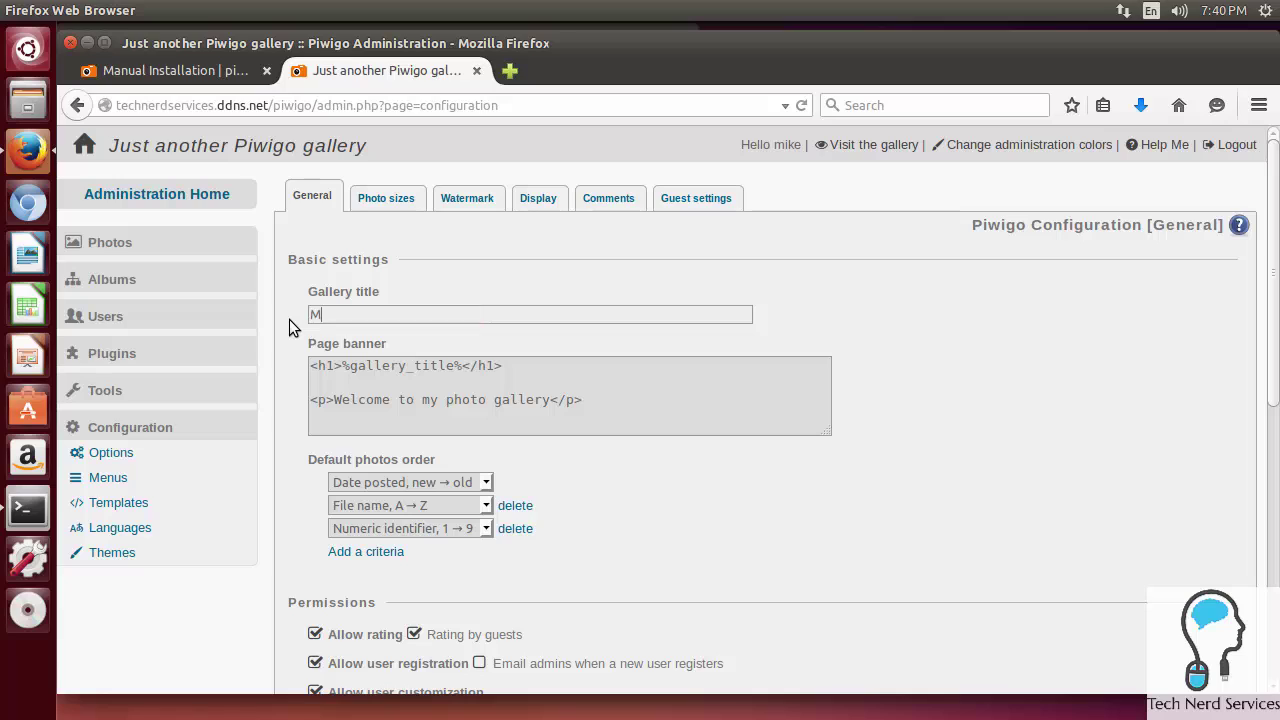
pyautogui.write("ike's Photo Gallery")
pyautogui.scroll(-8, 689, 512)
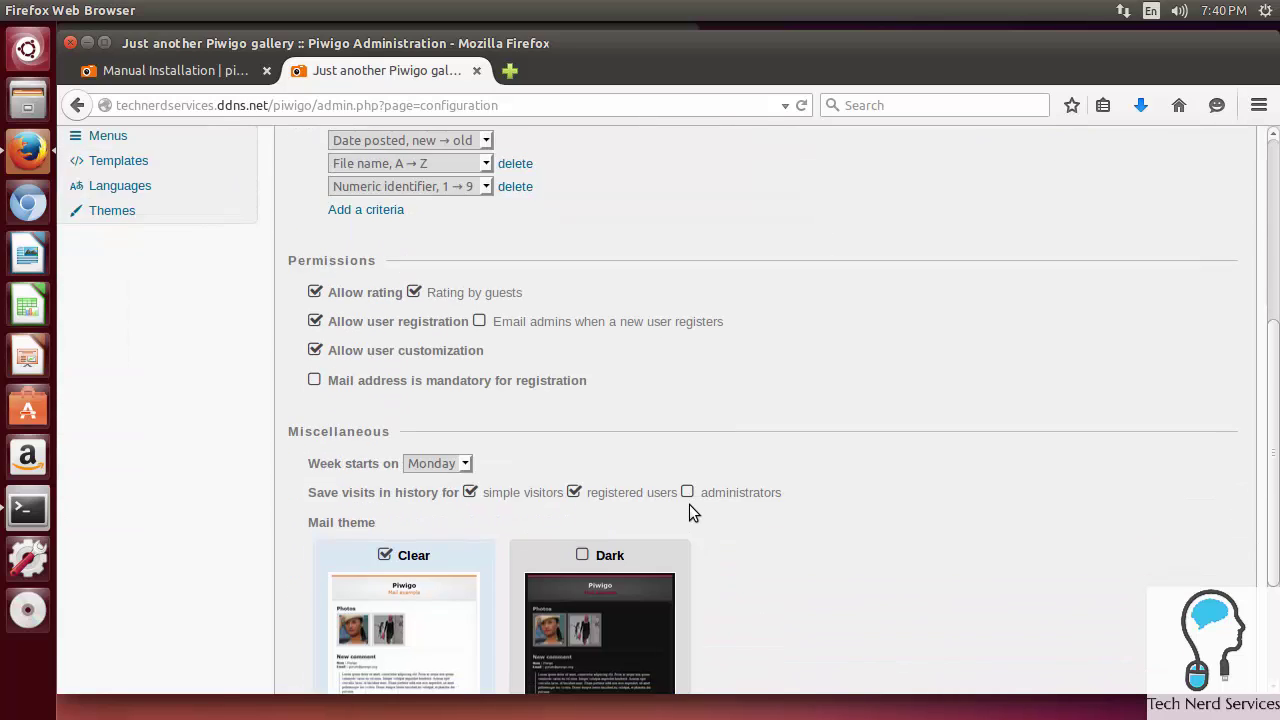
pyautogui.scroll(-2, 689, 508)
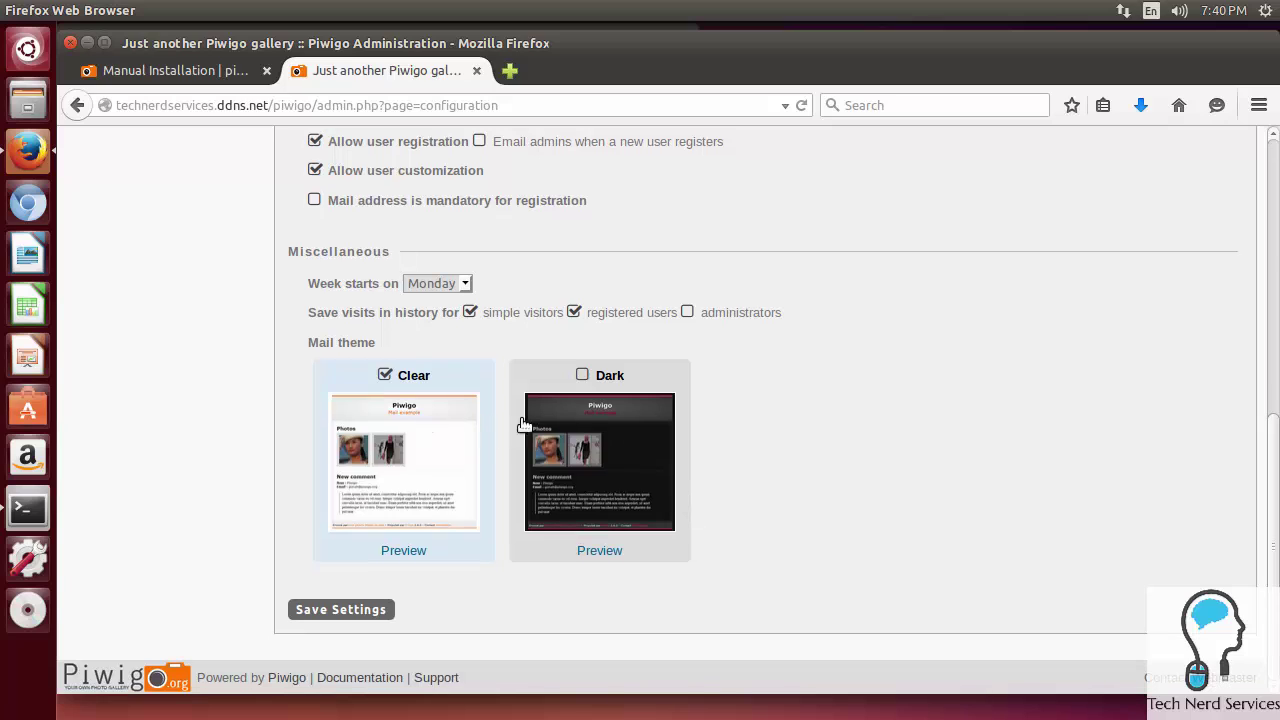
pyautogui.click(360, 610)
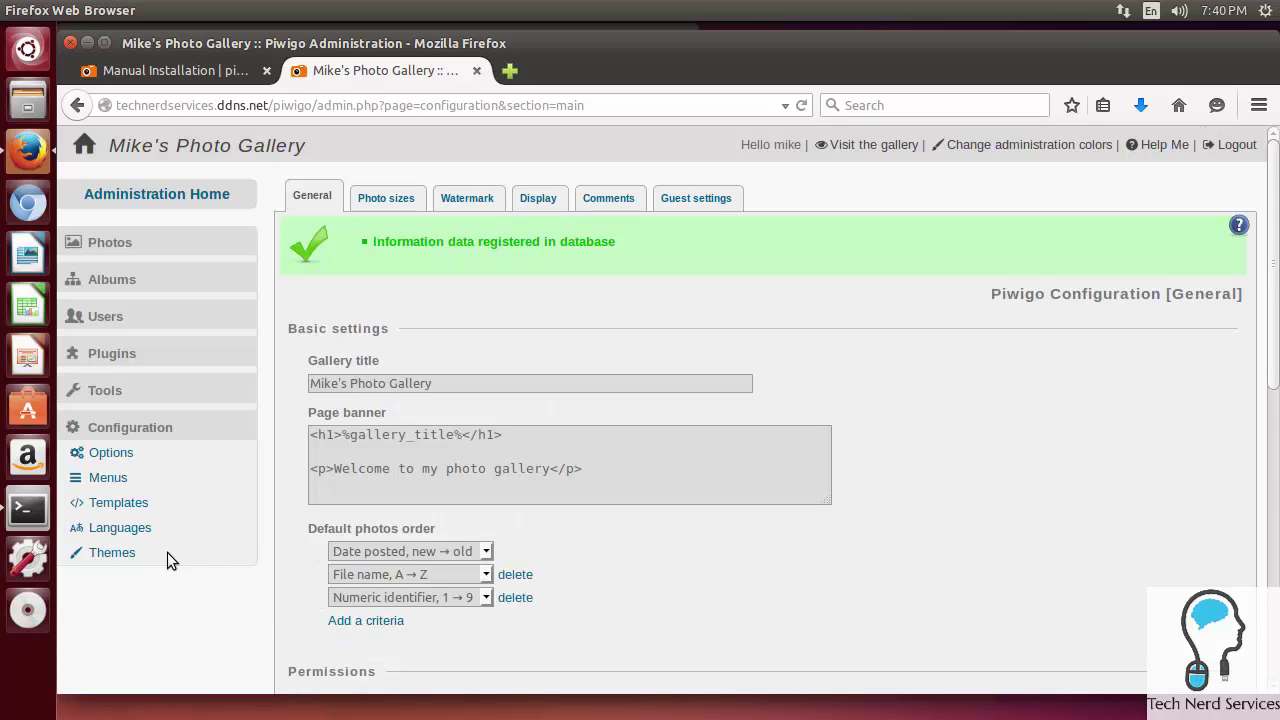
# Step: Review the installed themes: elegant and Smart Pocket active; clear, dark and Sylvia inactive
pyautogui.click(126, 553)
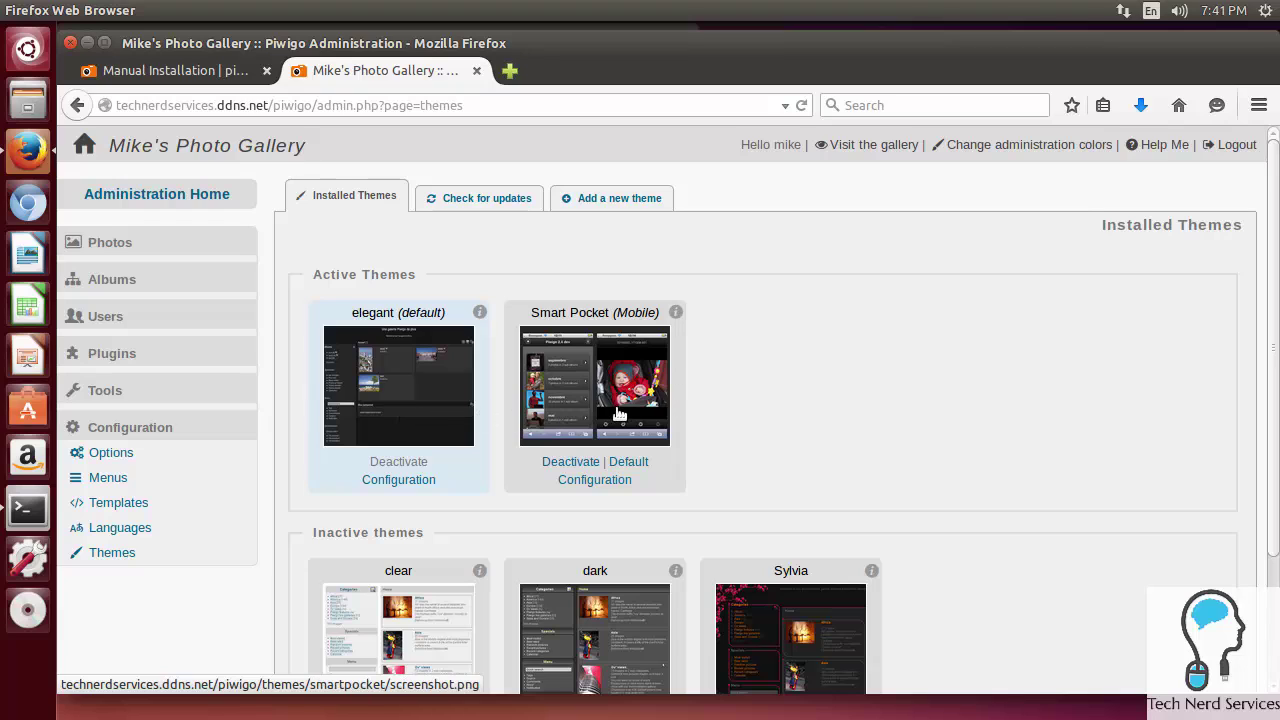
pyautogui.scroll(-3, 620, 414)
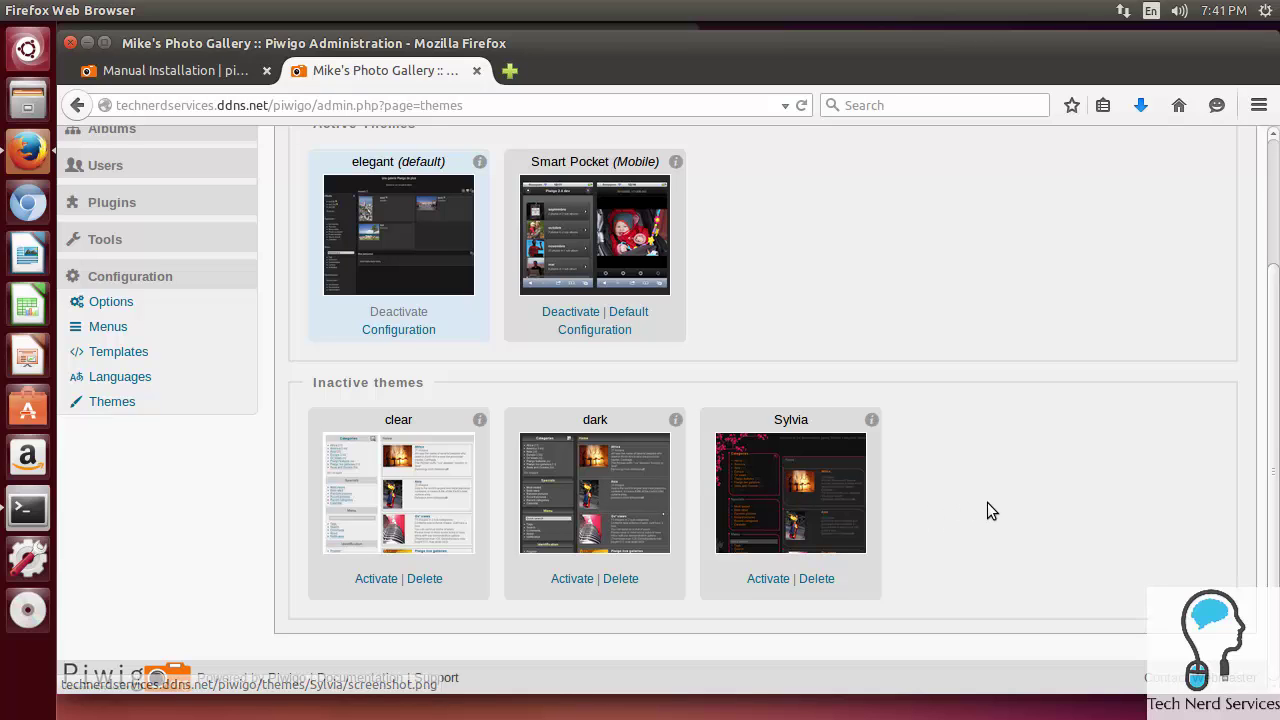
pyautogui.scroll(3, 987, 503)
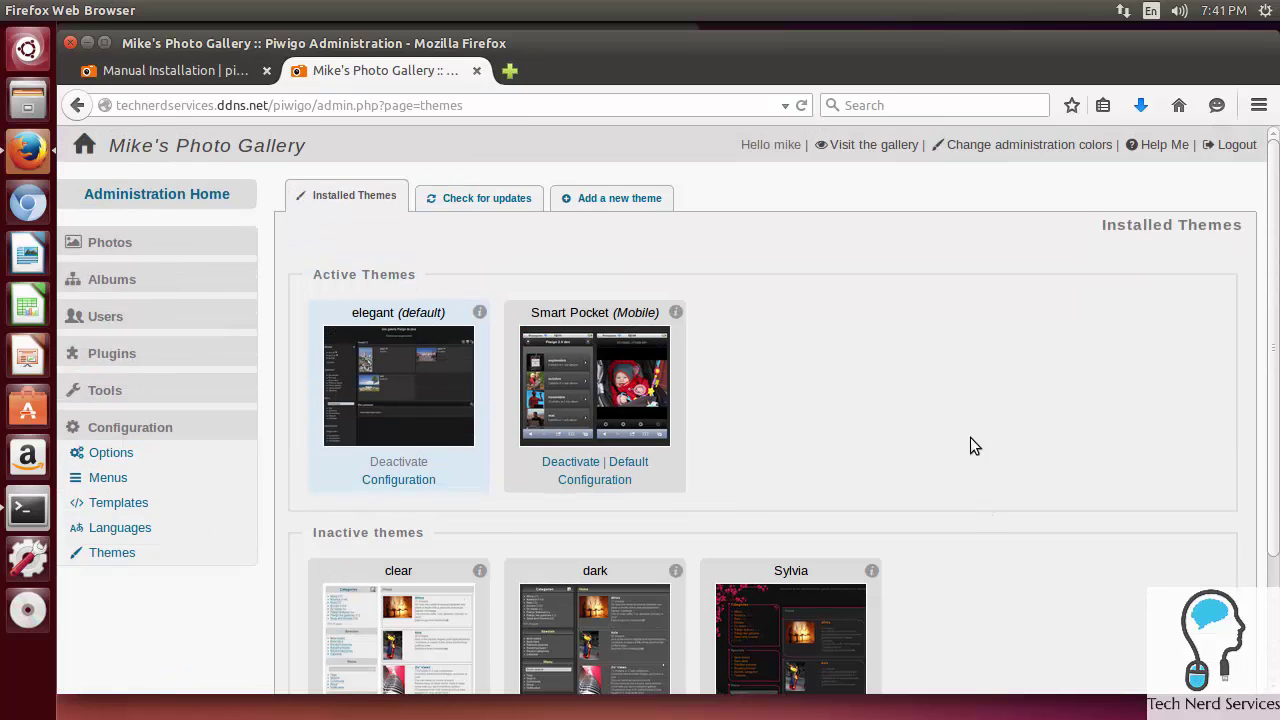
# Step: Open the Logo album in Mike's Photo Gallery and view its Logo photo
pyautogui.click(885, 145)
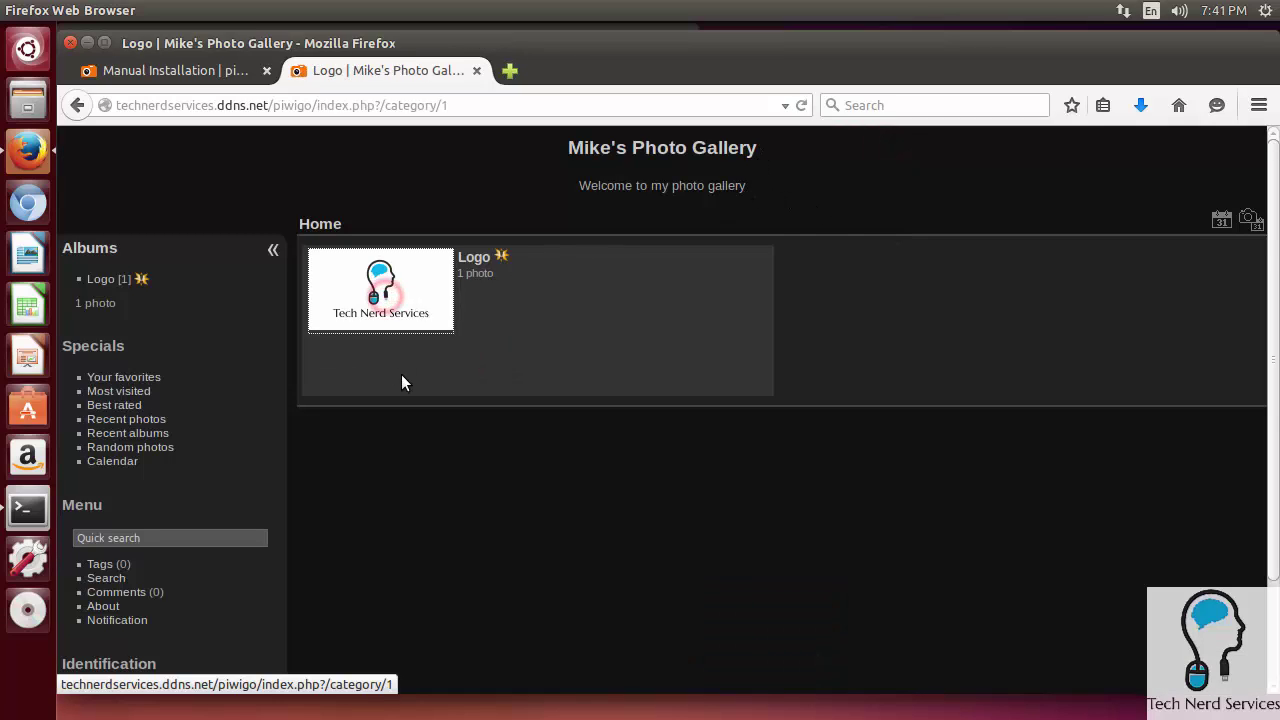
pyautogui.click(386, 294)
pyautogui.click(831, 337)
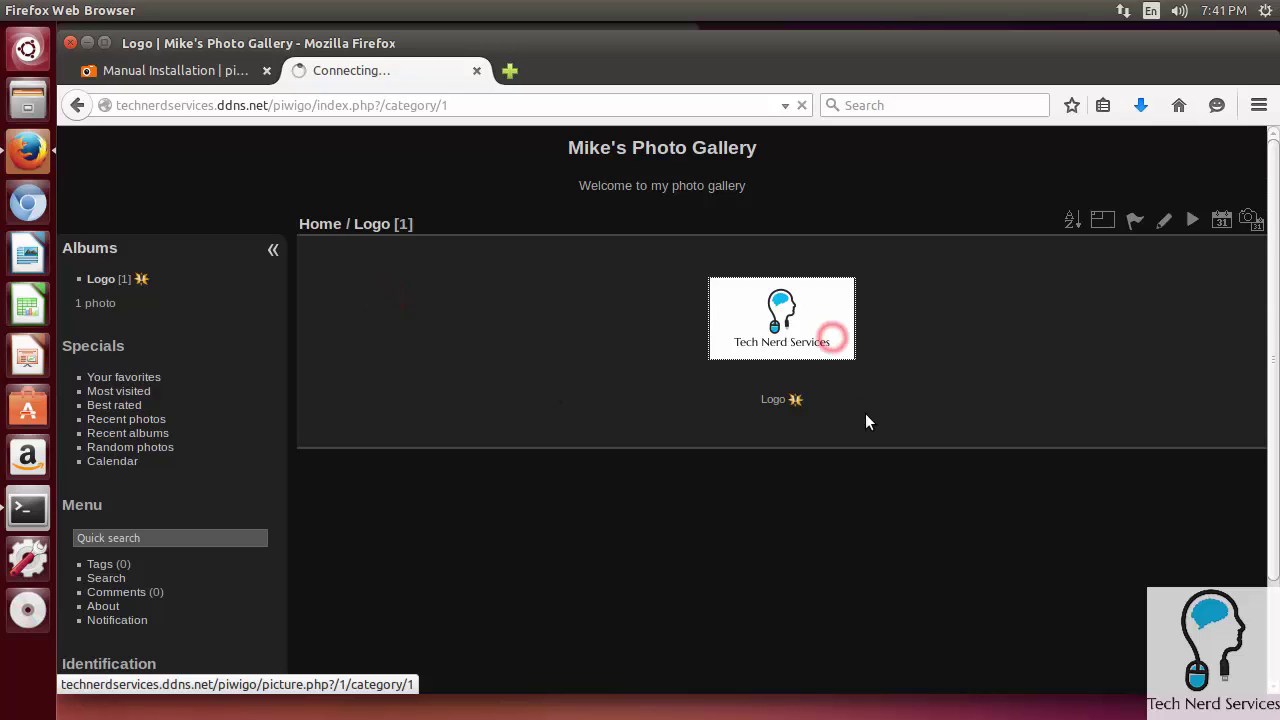